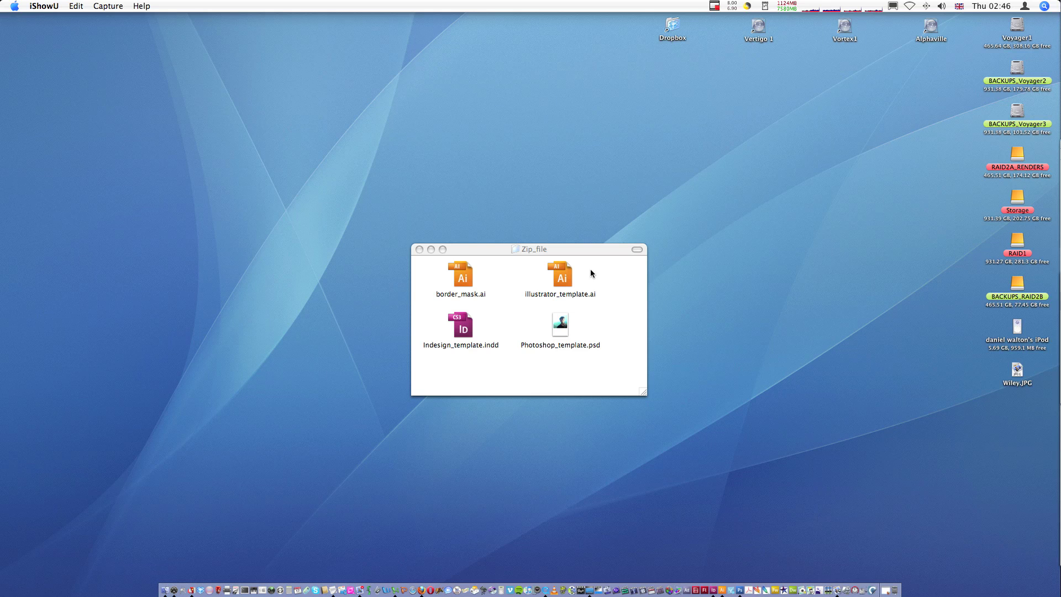
Bring the Zip_file folder window to the front and move it slightly higher on the desktop.
click(818, 394)
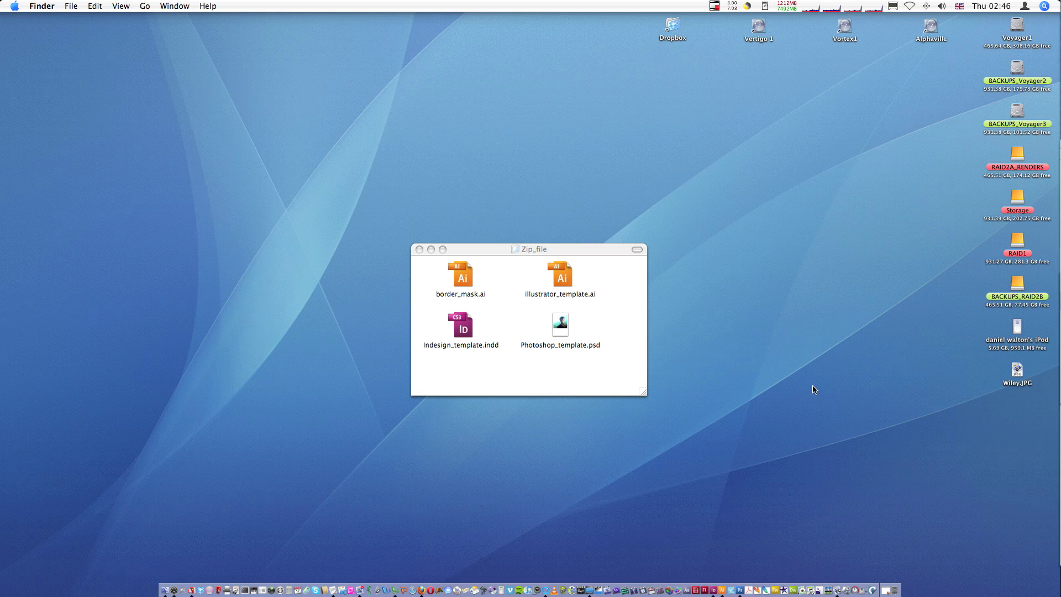
drag(579, 246, 564, 197)
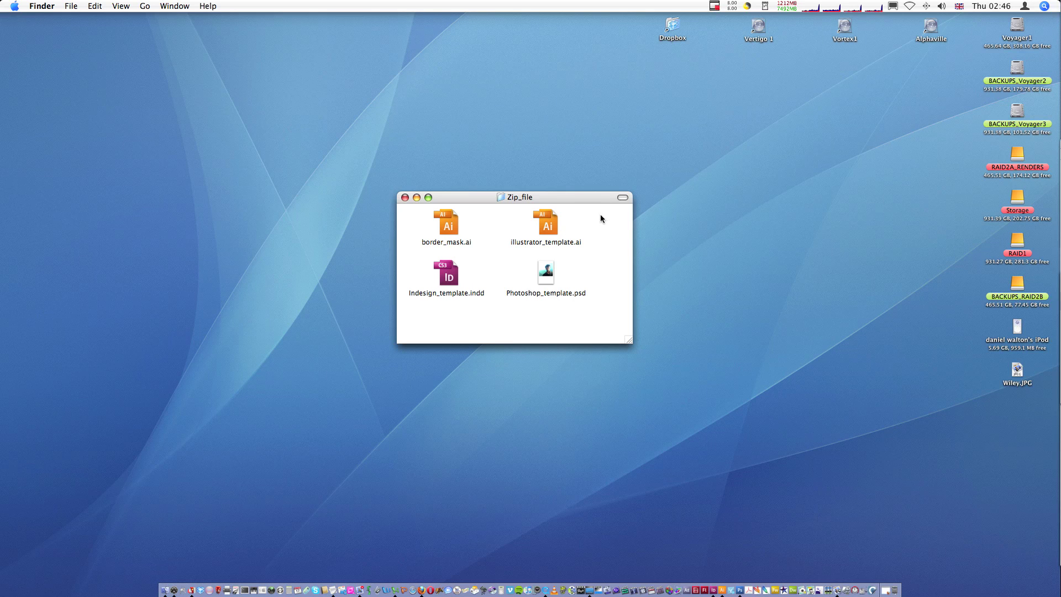
drag(590, 220, 511, 237)
click(608, 235)
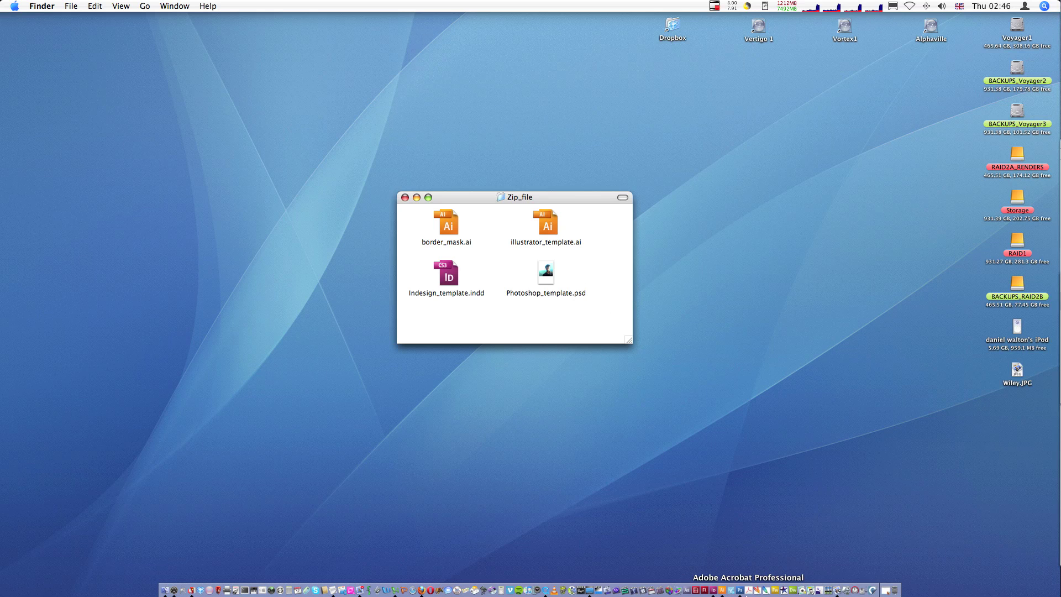
Launch Adobe Illustrator and dismiss its welcome screen.
click(723, 590)
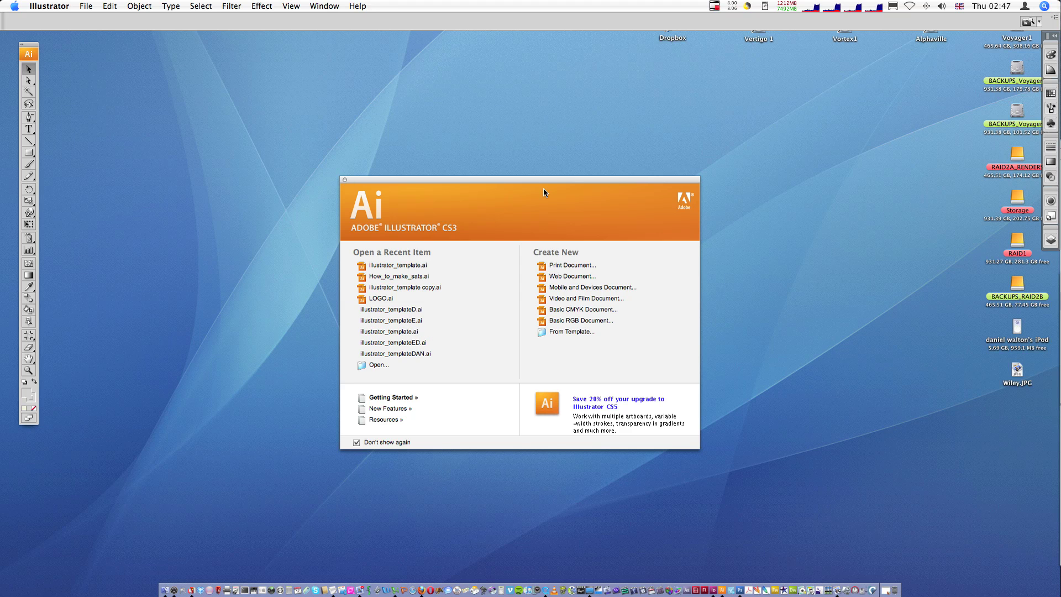
drag(360, 178, 364, 175)
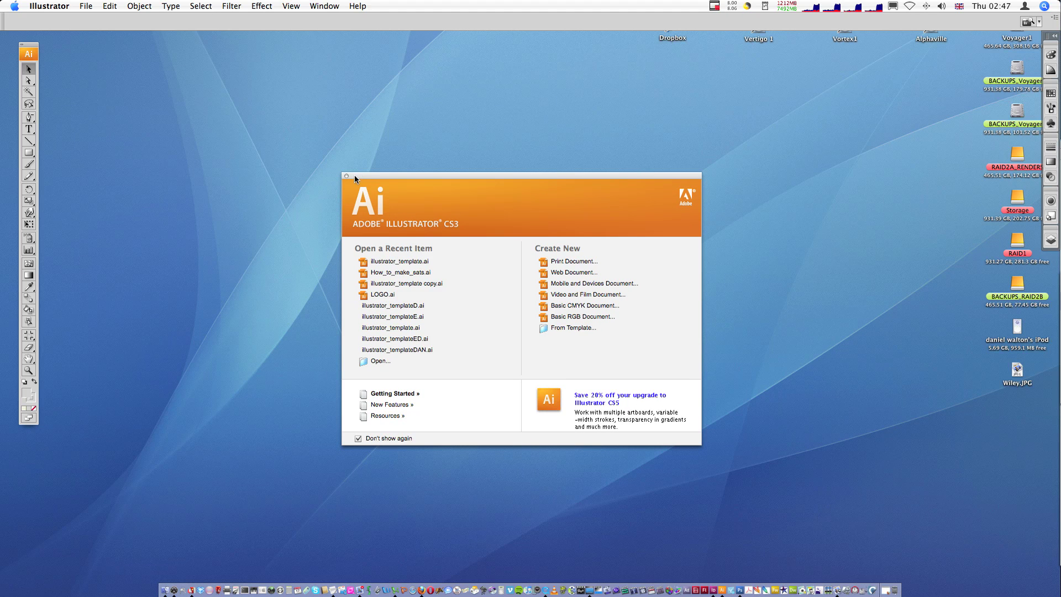
click(346, 176)
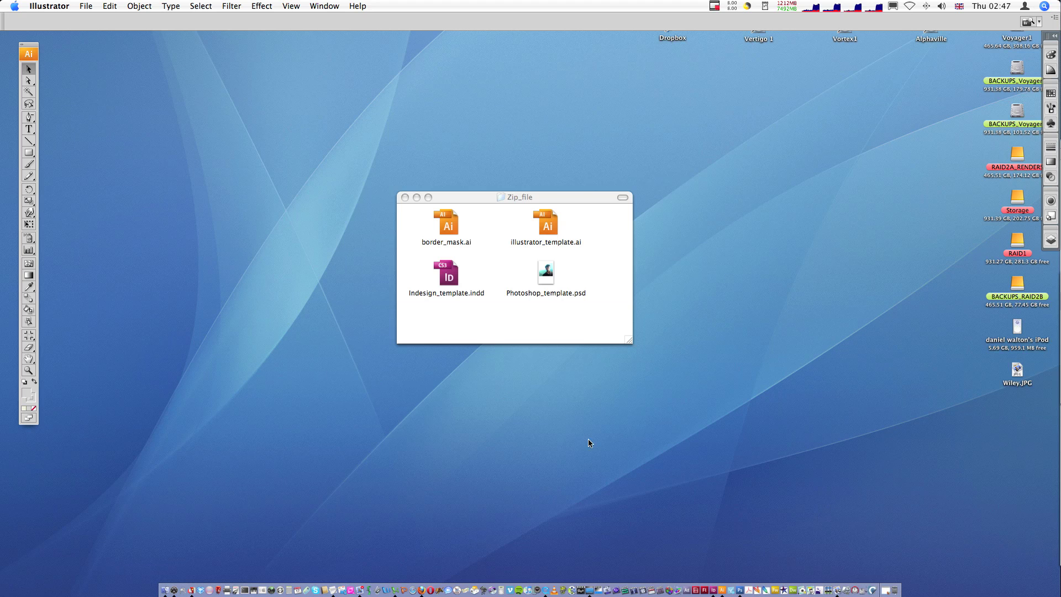
Open illustrator_template.ai from the Zip_file folder in Illustrator.
click(604, 414)
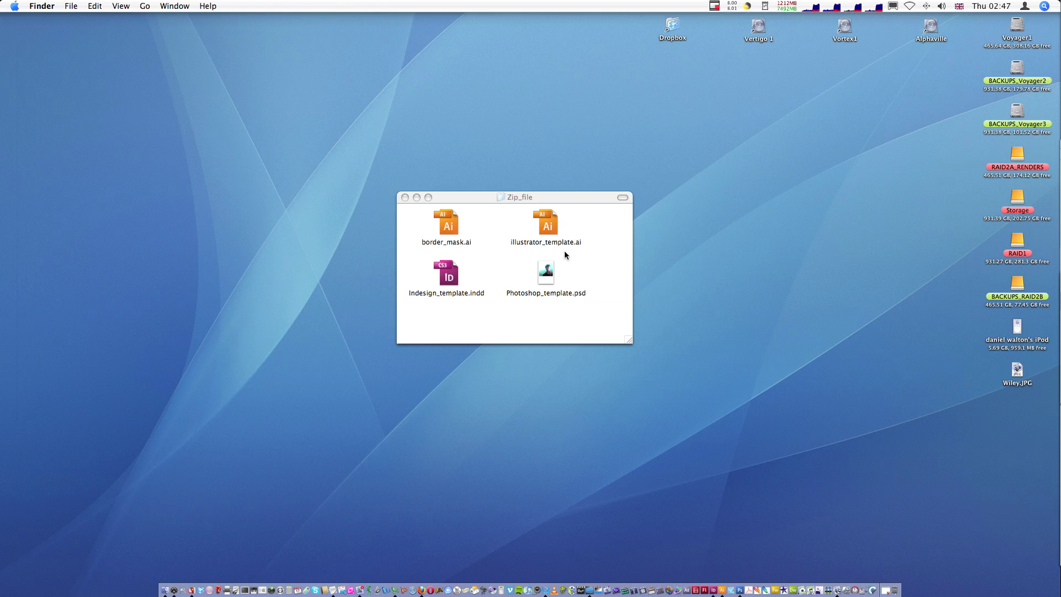
drag(546, 220, 723, 592)
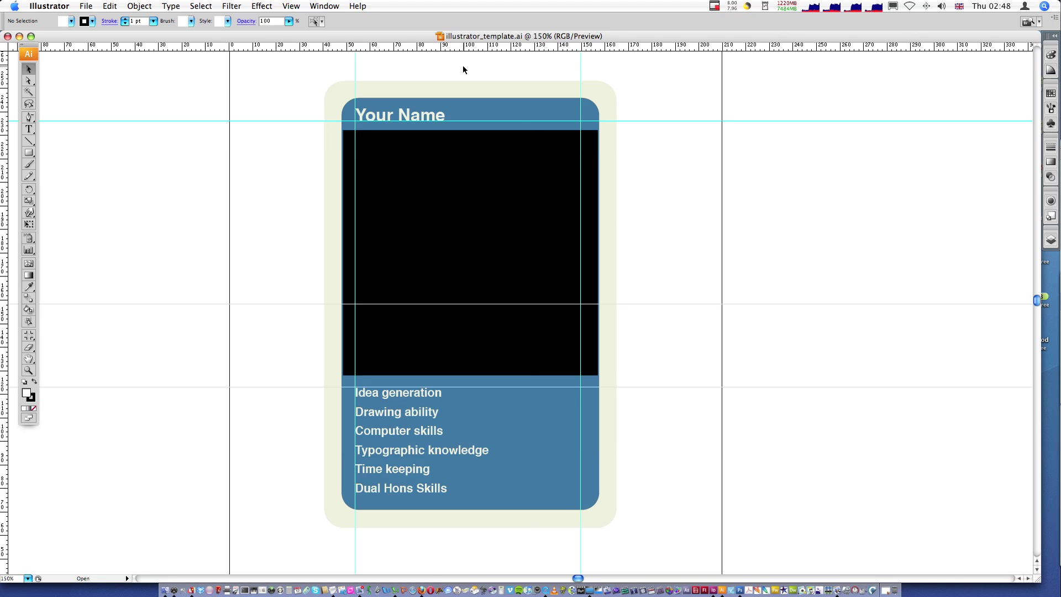
Save a renamed version of the template as illustrator_Wiley_dog.ai in the Zip_file folder, in Illustrator CS3 format with the default options.
click(87, 7)
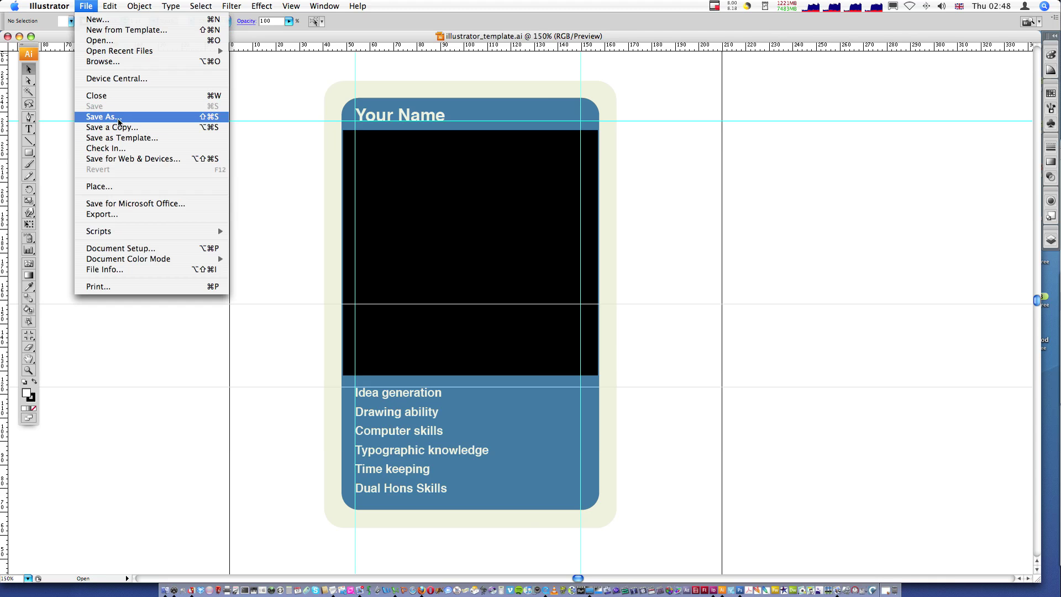
click(110, 118)
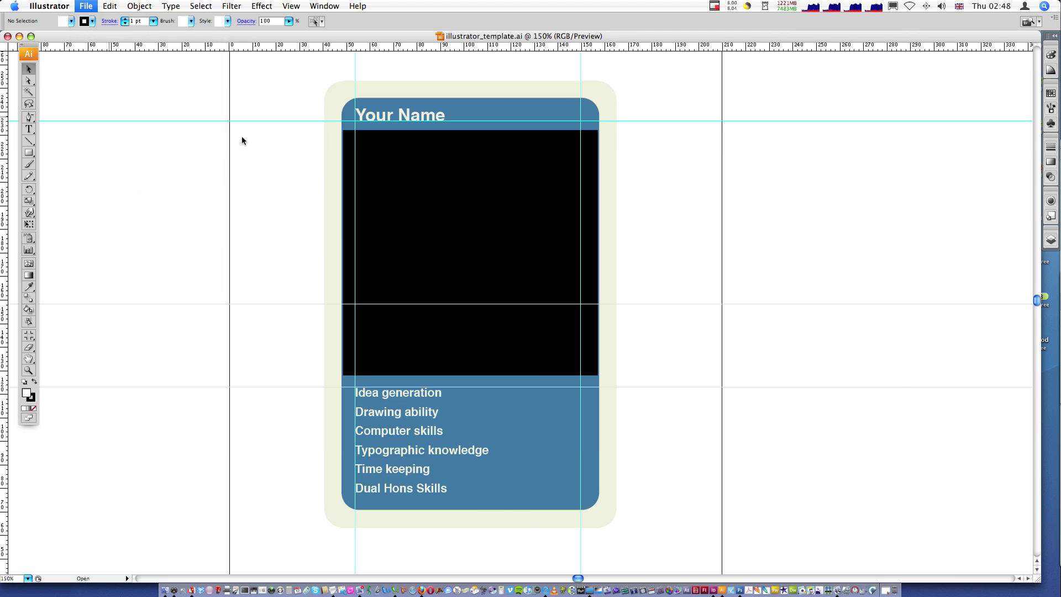
click(518, 216)
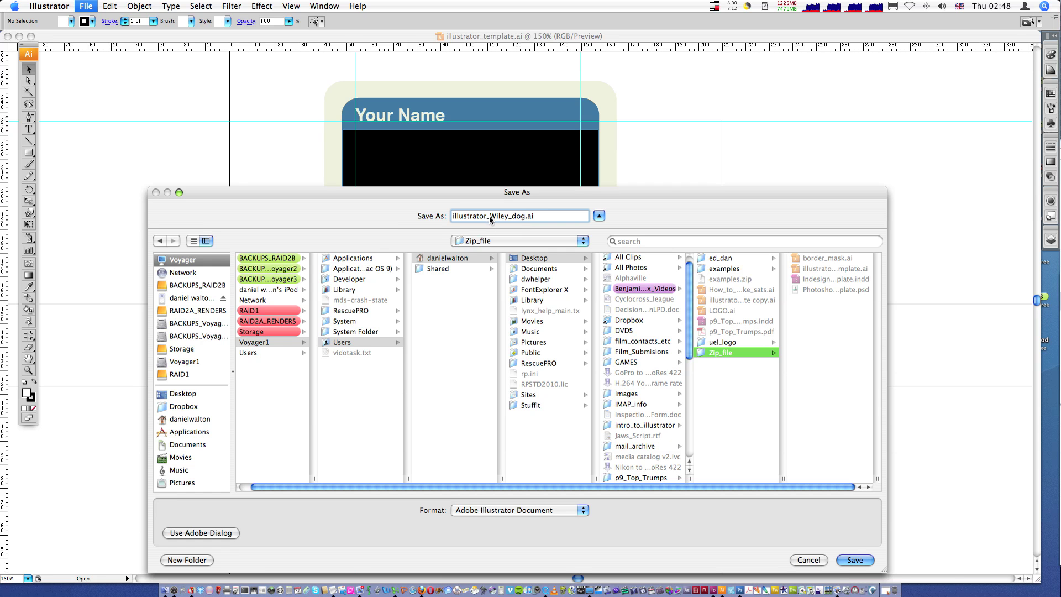
drag(489, 215, 526, 215)
key(Tab)
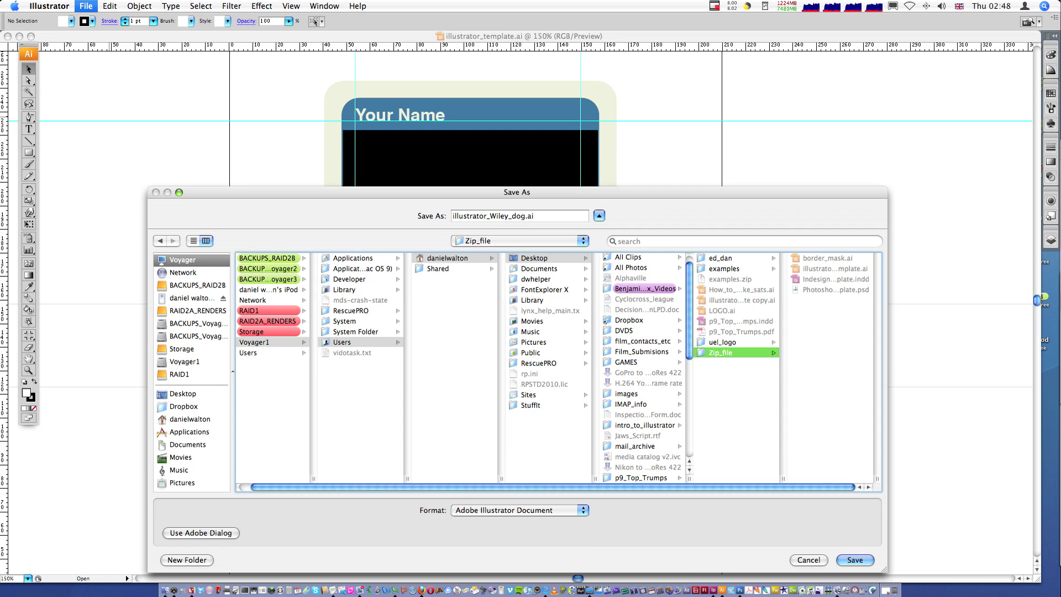
click(854, 559)
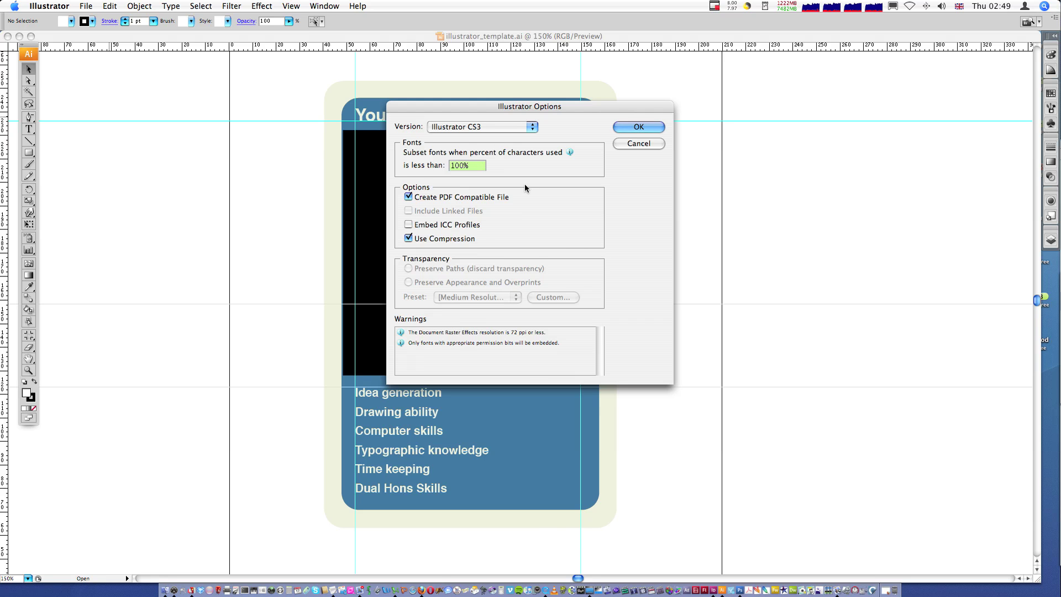
click(628, 126)
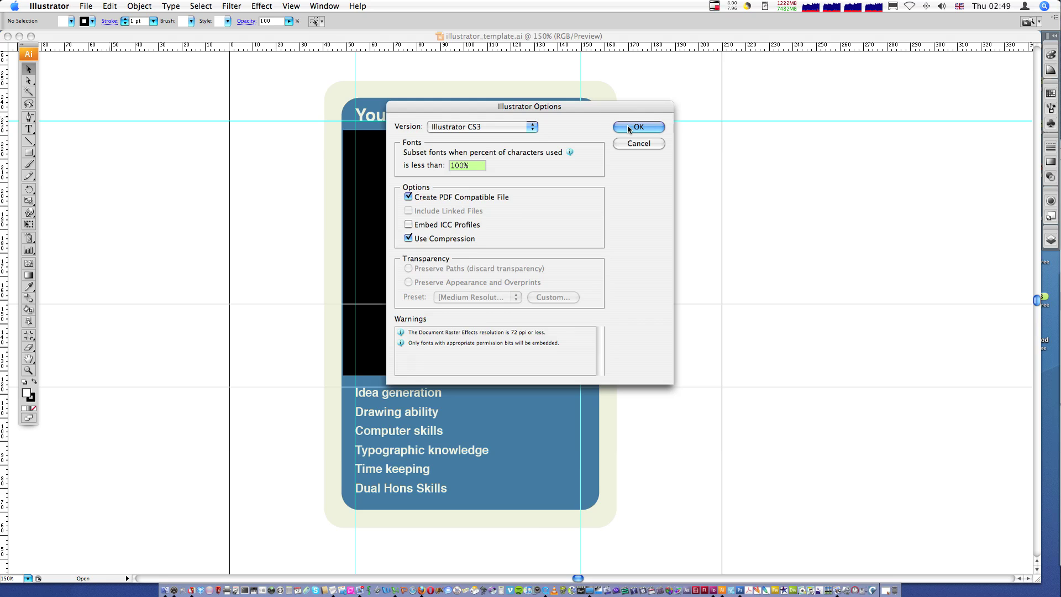
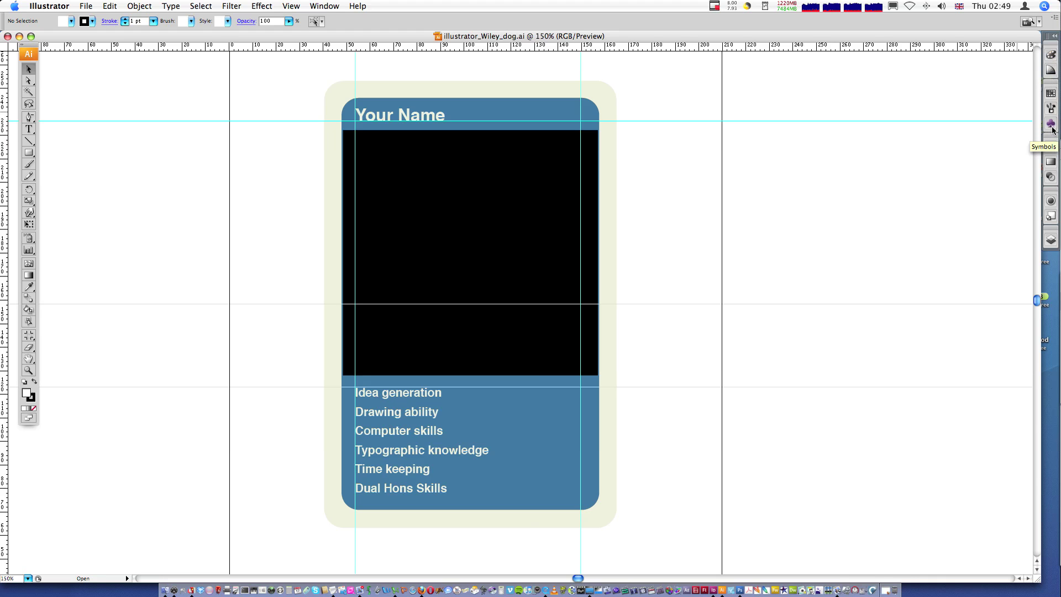
Try to undock the Layers panel into a floating panel beside the card.
click(1052, 240)
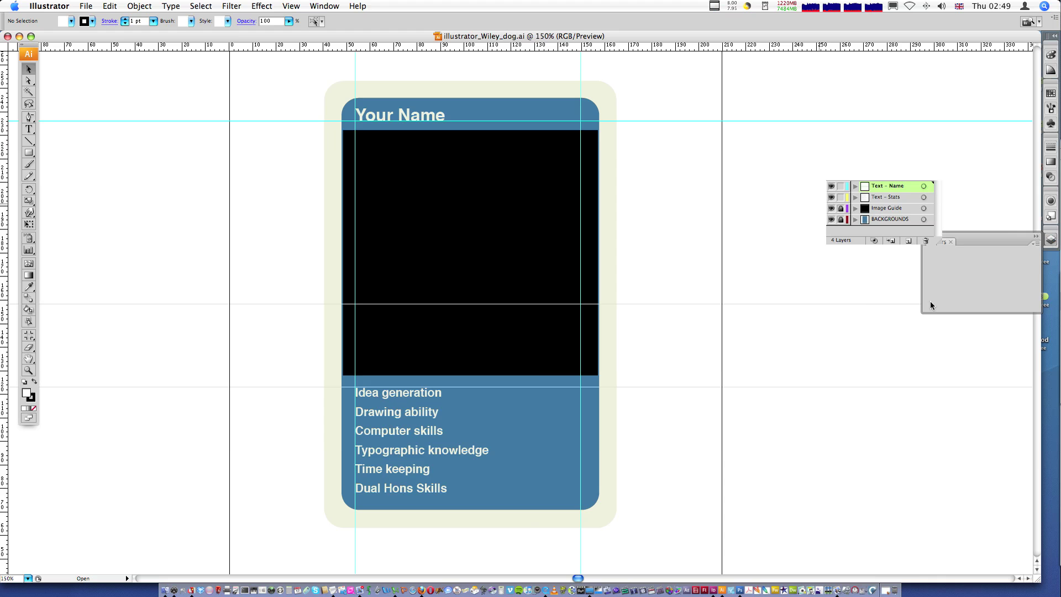
drag(943, 241, 859, 235)
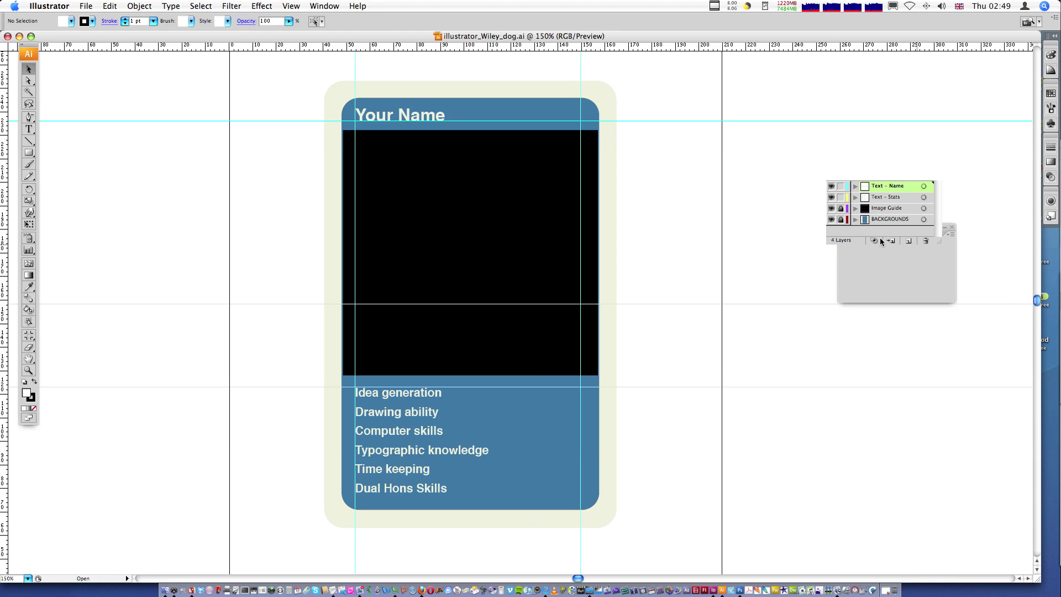
click(952, 231)
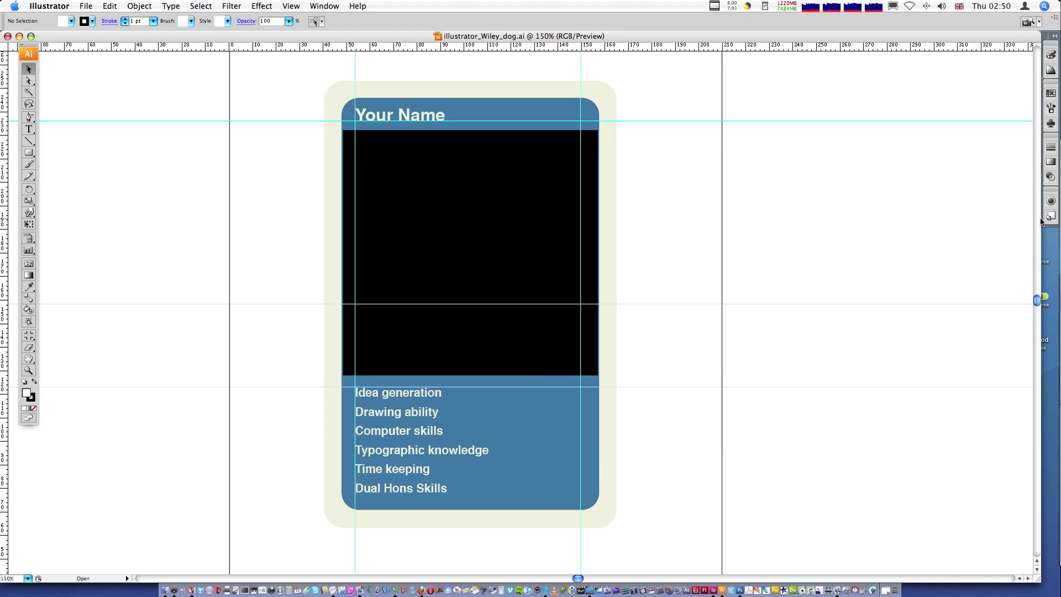
View the docked Appearance and Graphic Styles panels, and collapse the group again.
click(1051, 216)
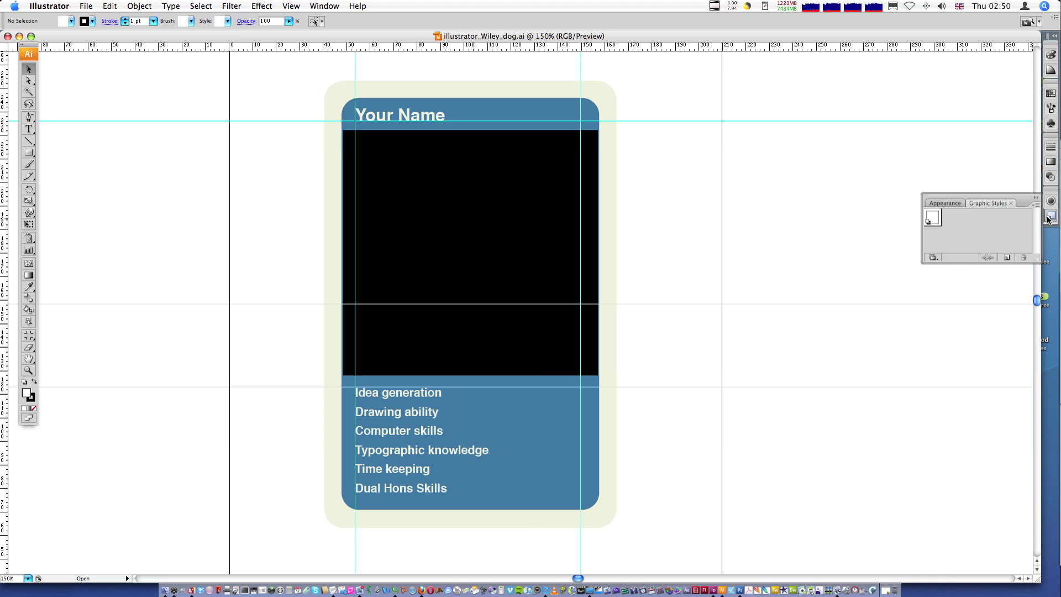
click(947, 202)
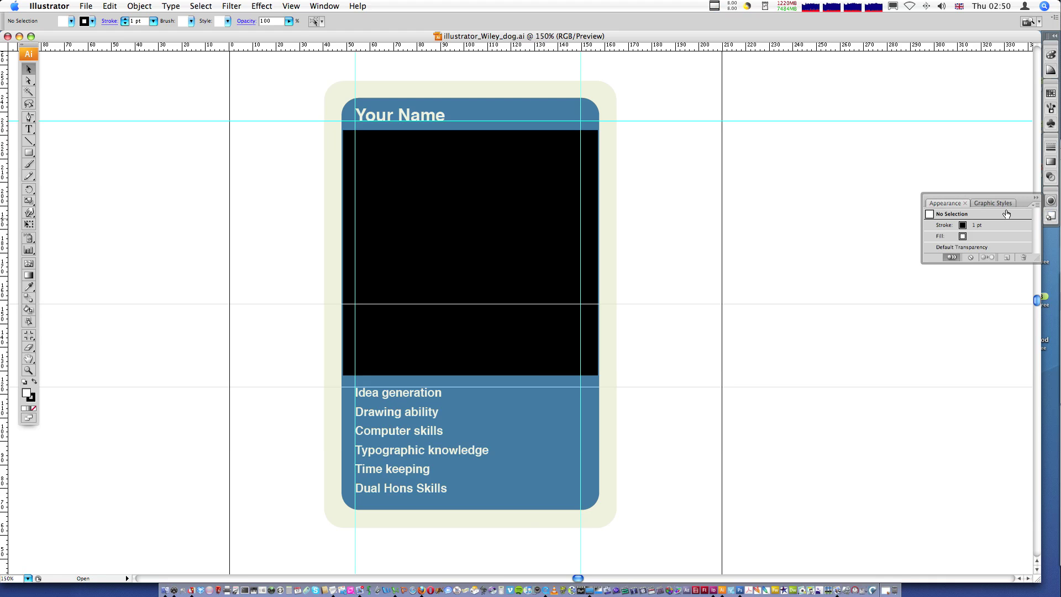
click(995, 203)
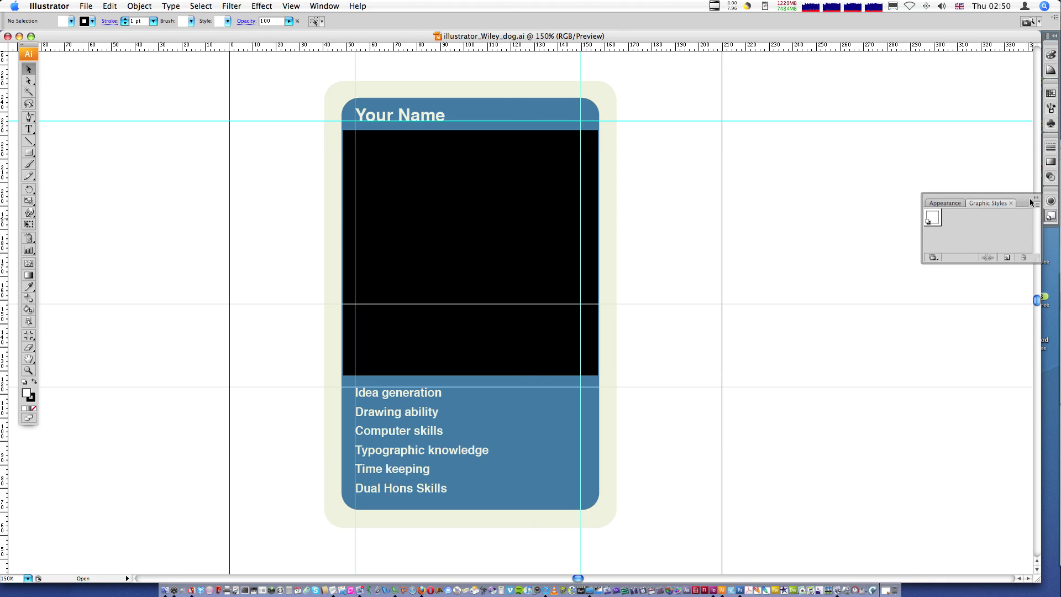
click(1036, 198)
Try to bring back the closed Layers panel.
click(357, 7)
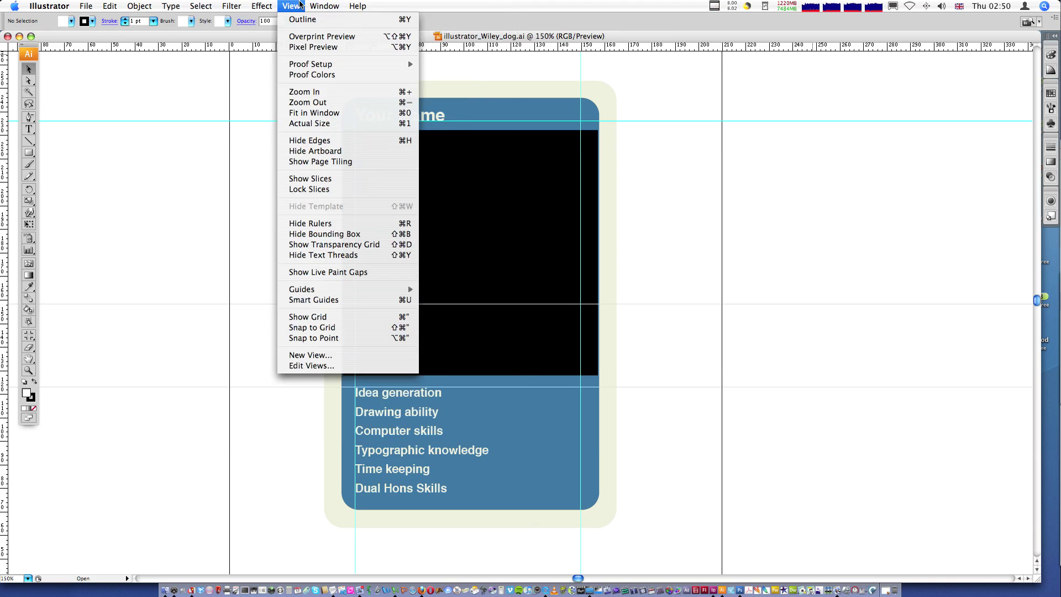
mouse_move(311, 5)
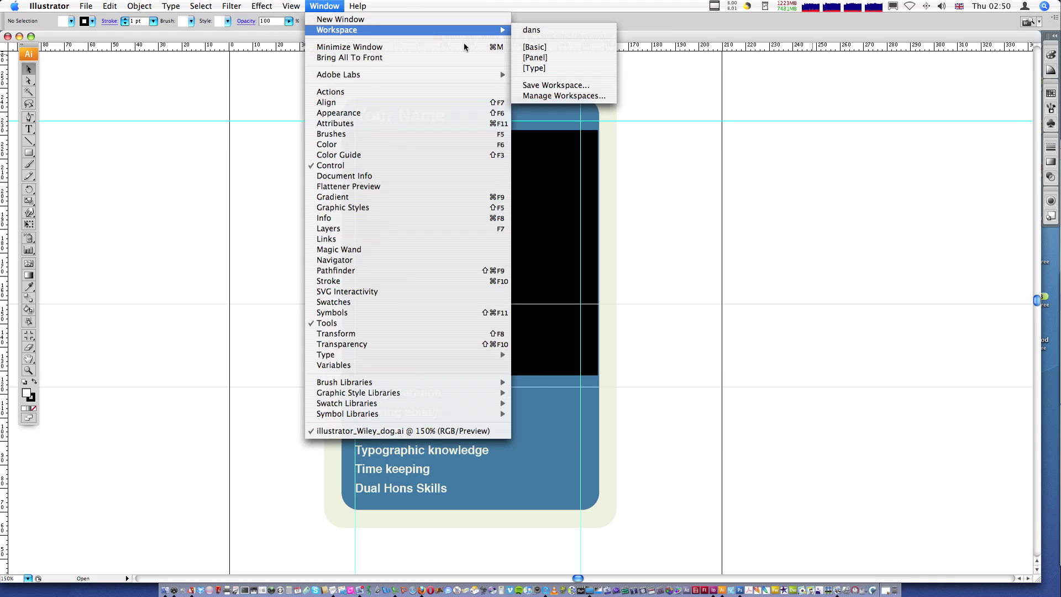
click(1050, 114)
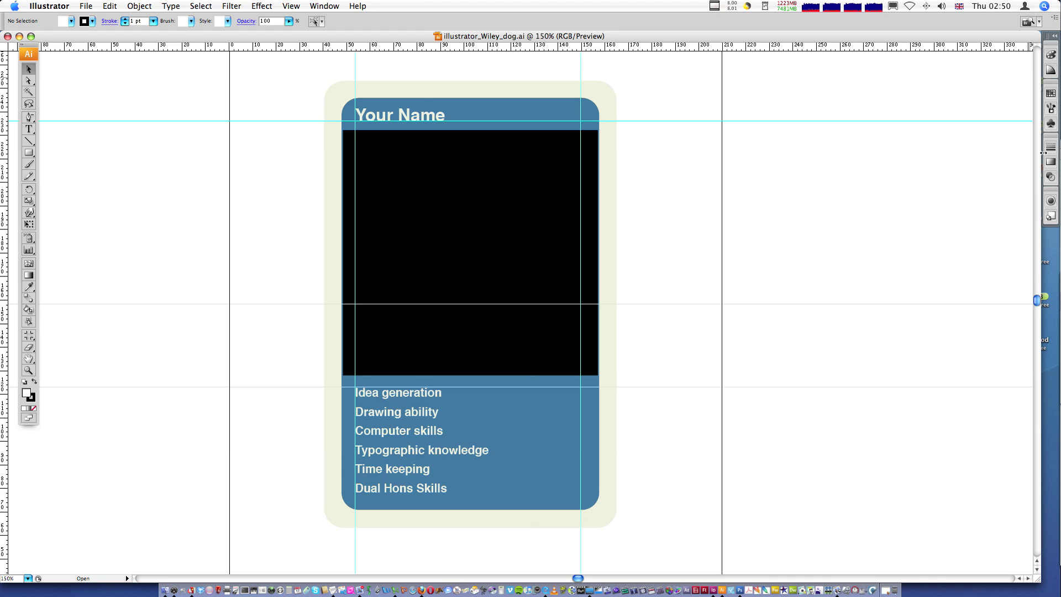
click(295, 6)
mouse_move(324, 5)
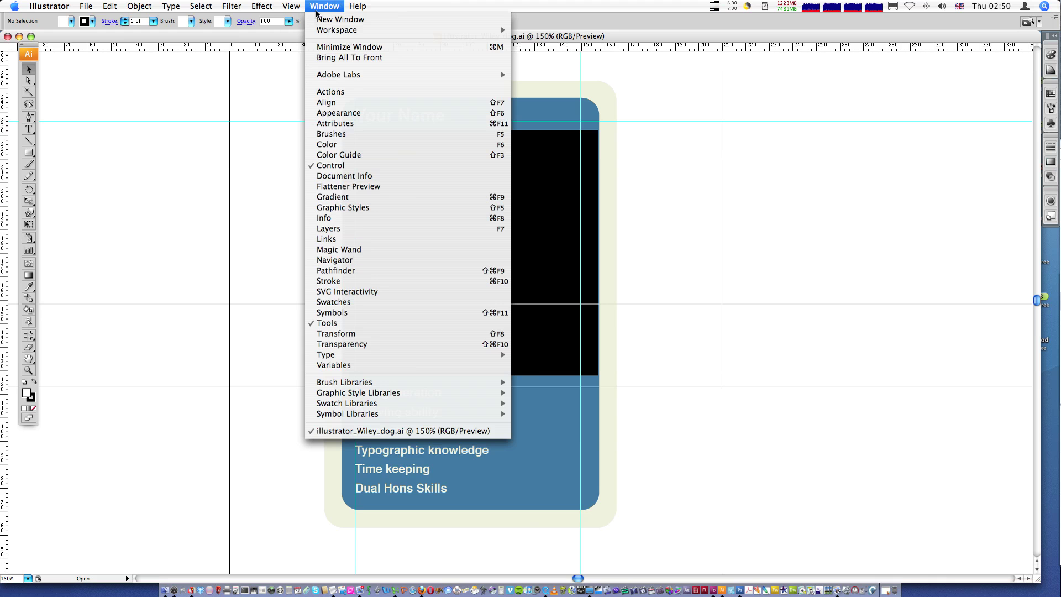
mouse_move(347, 357)
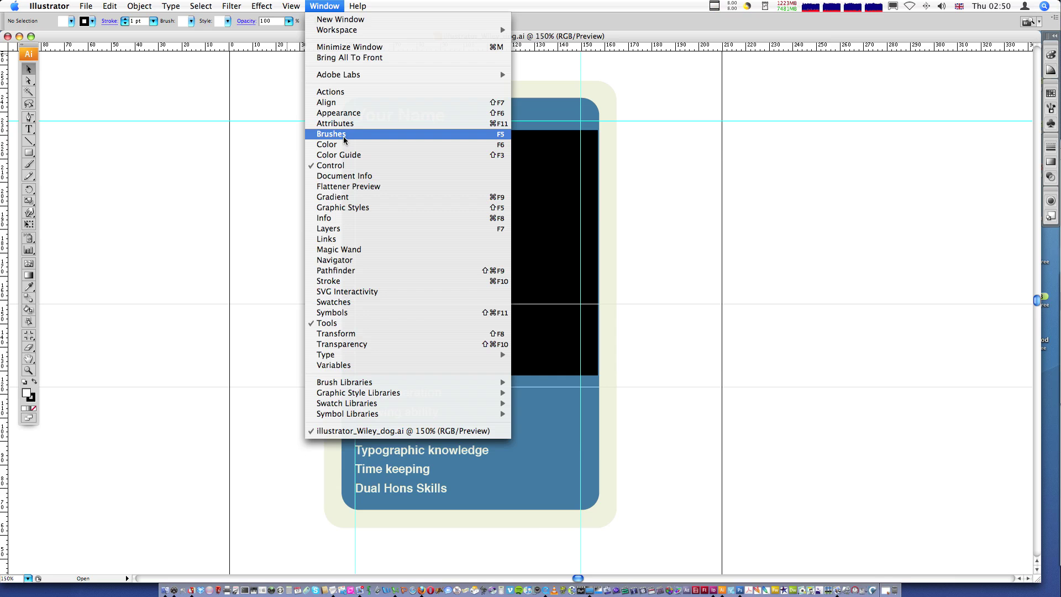
click(336, 230)
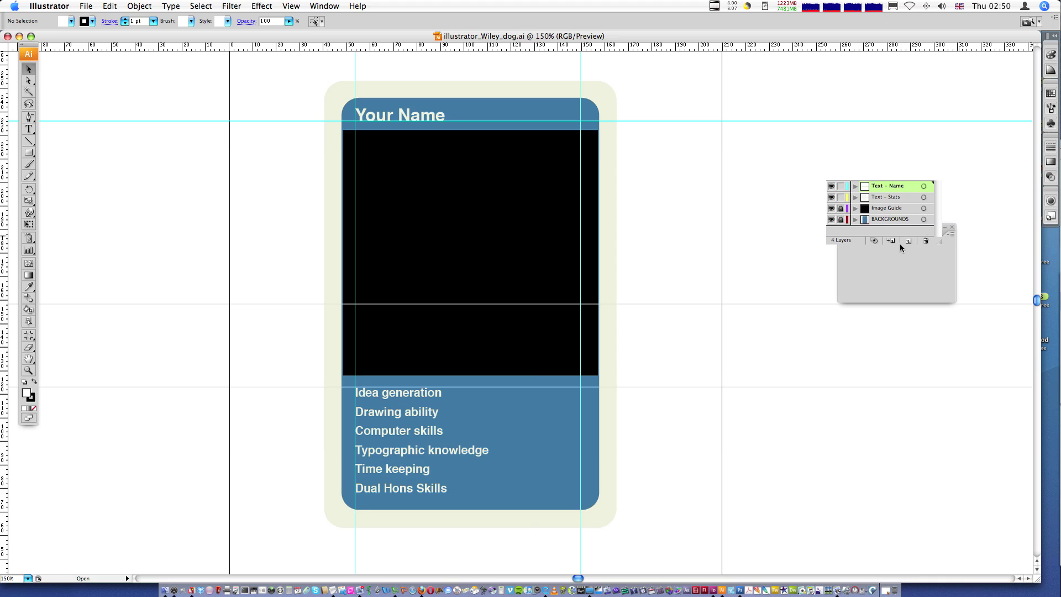
click(951, 227)
key(super+Tab)
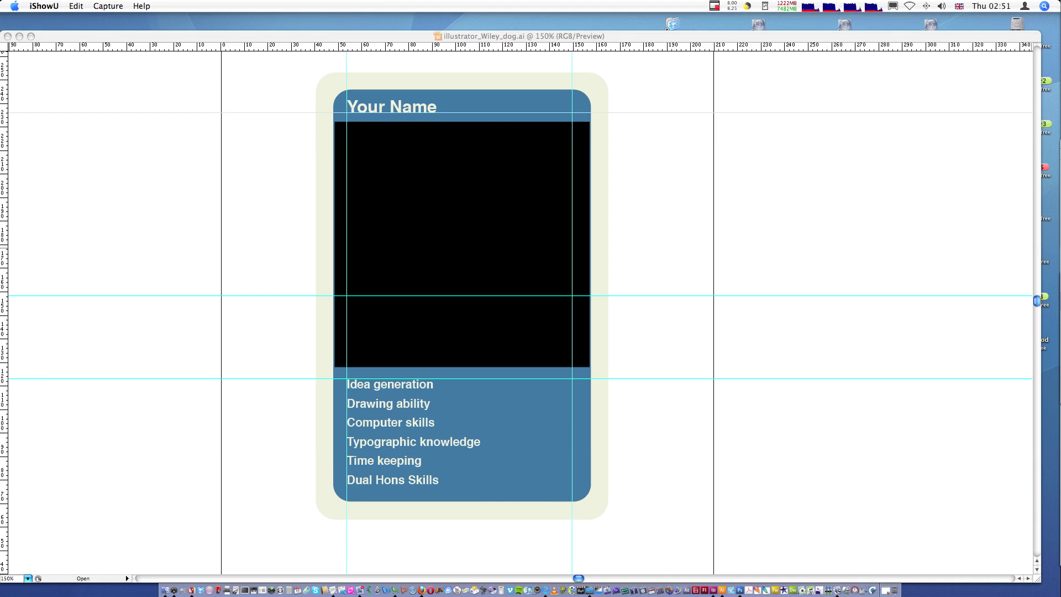
click(970, 243)
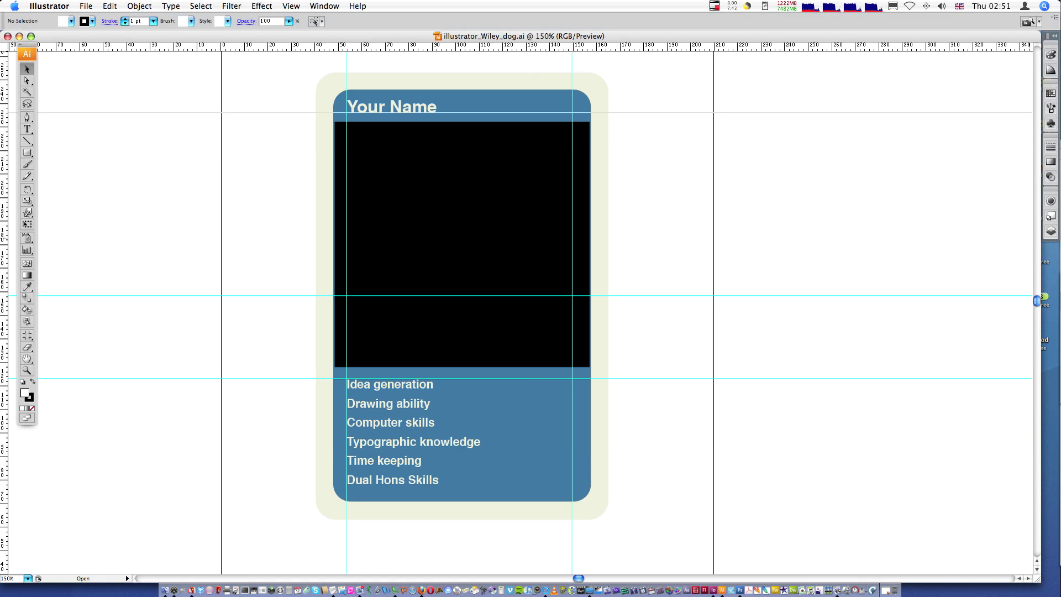
Undock the Layers panel as a floating panel beside the card and collapse the remaining Appearance and Graphic Styles group.
click(1052, 234)
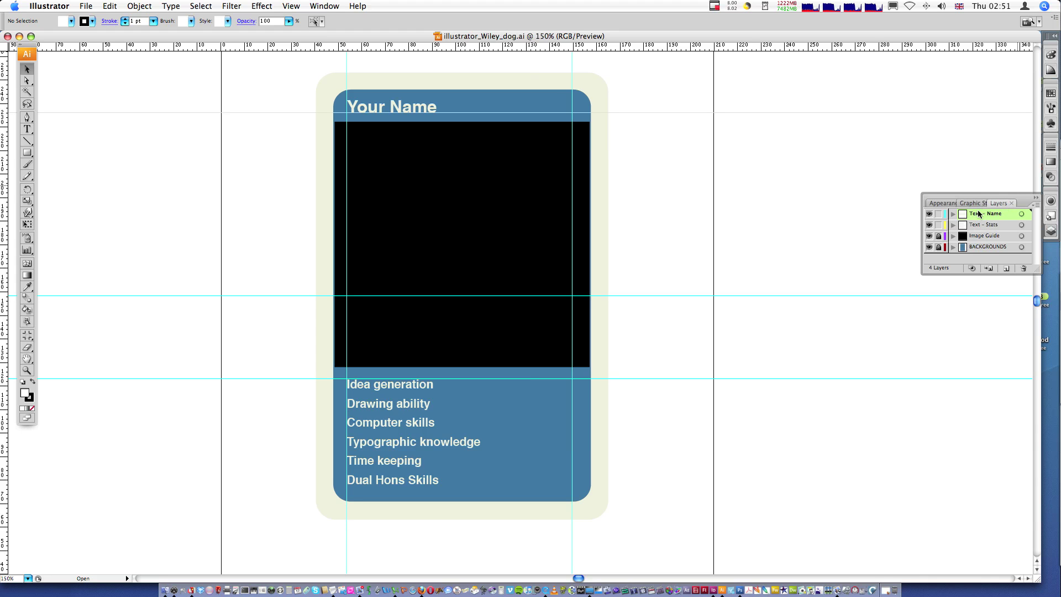
drag(998, 212, 785, 170)
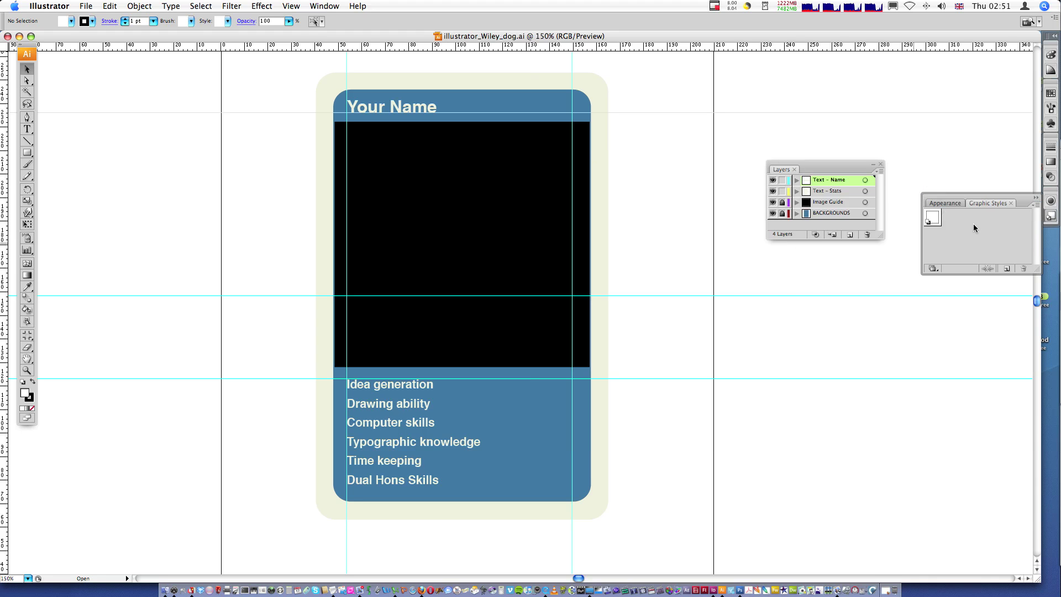
click(1036, 199)
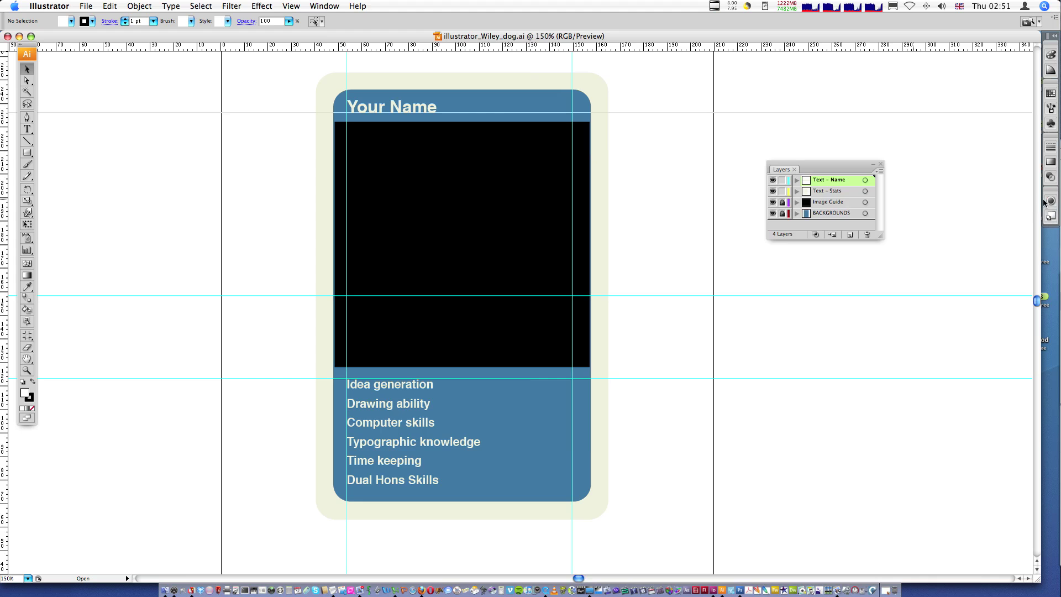
View the docked Color, Stroke, Gradient and Transparency panels one after another.
click(1051, 55)
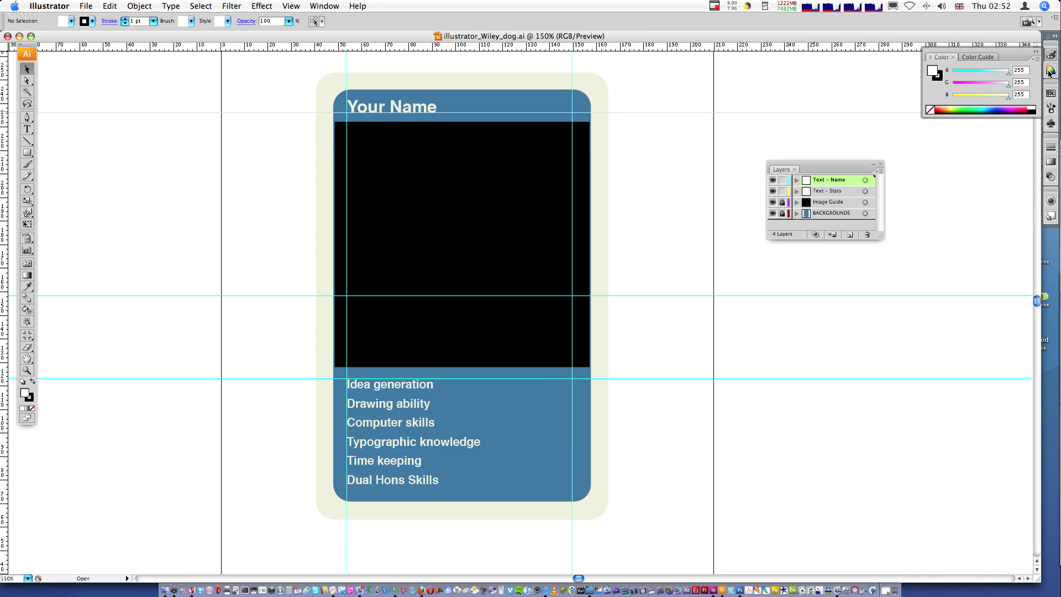
click(1051, 148)
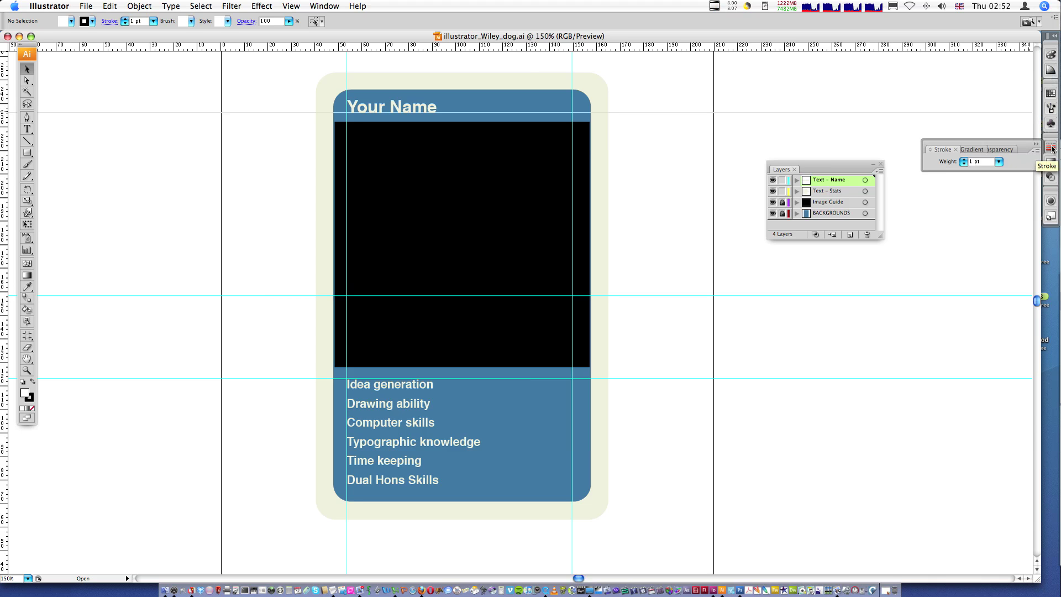
click(979, 152)
click(993, 150)
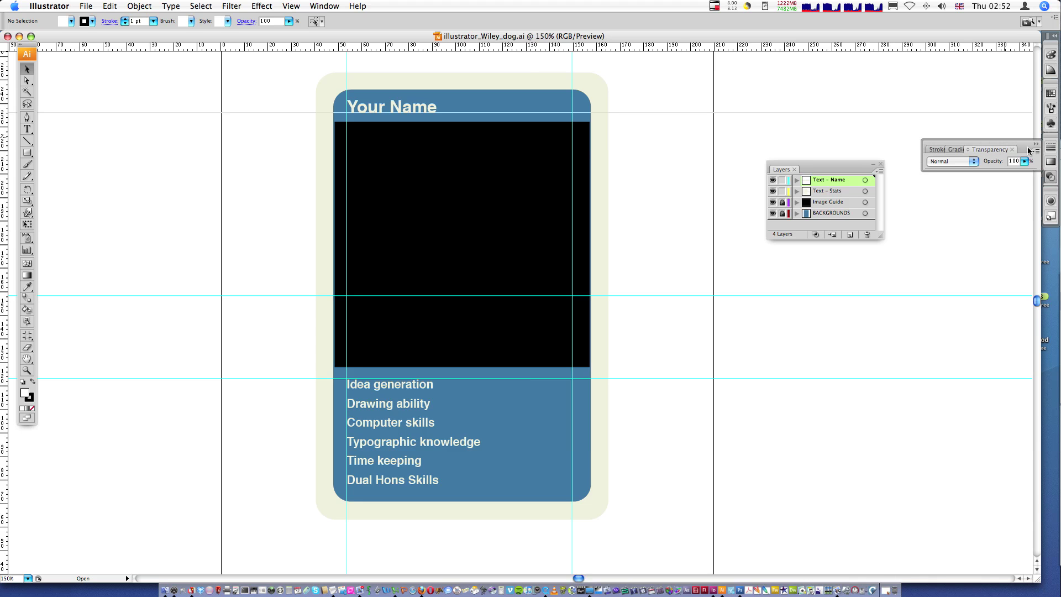
click(1052, 162)
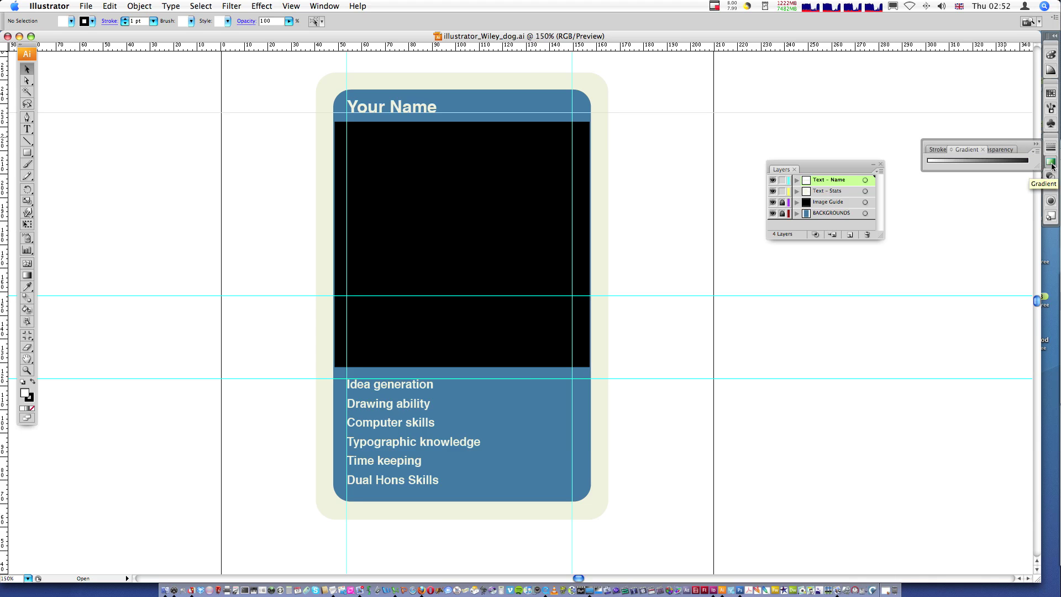
click(1052, 178)
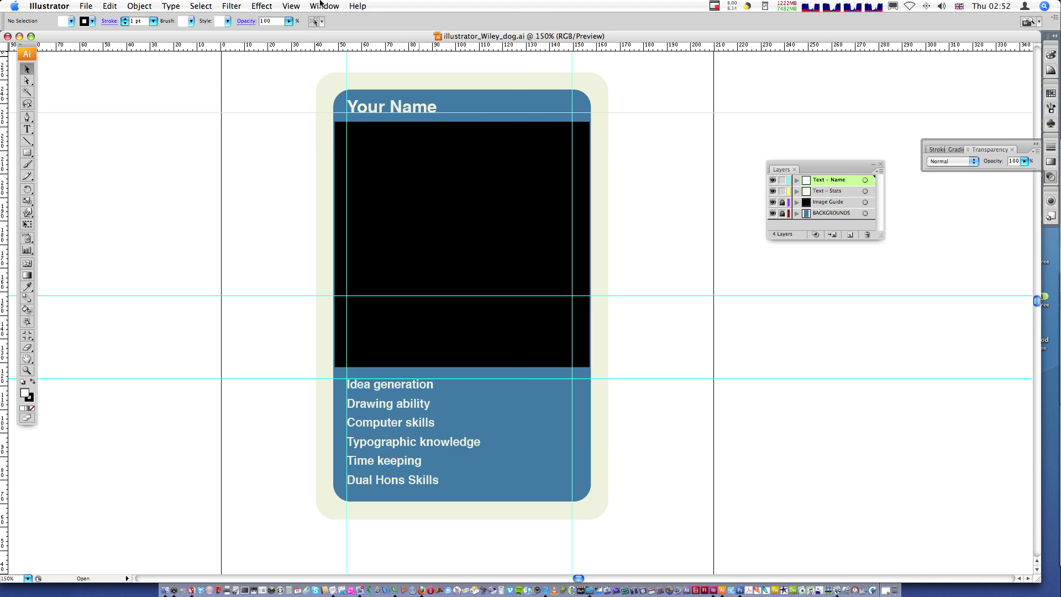
Move the floating Layers panel farther from the card, below the open Transparency panel group.
click(321, 6)
mouse_move(358, 5)
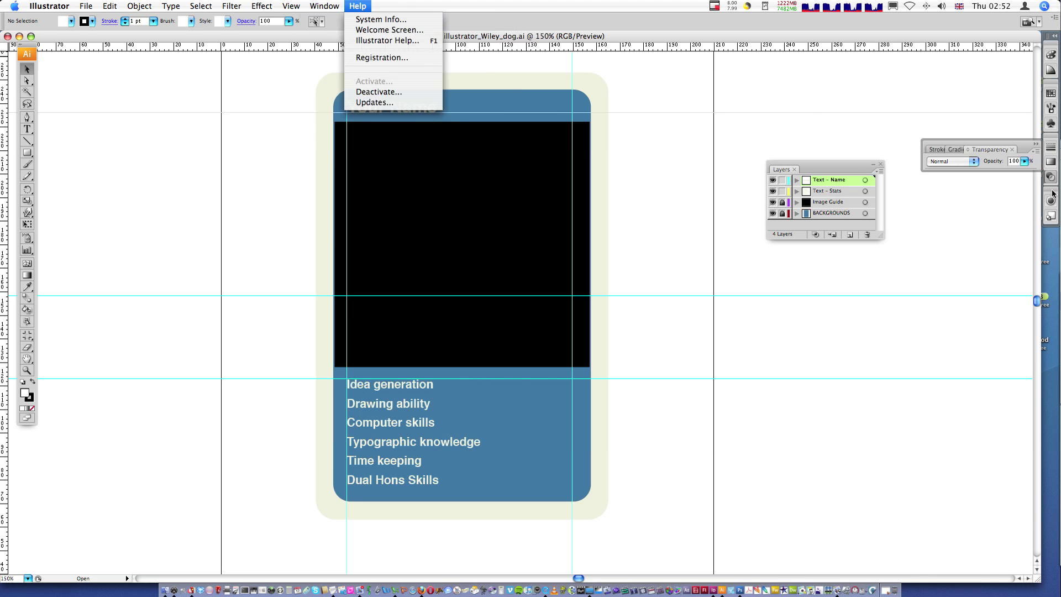
click(892, 294)
drag(791, 169, 924, 290)
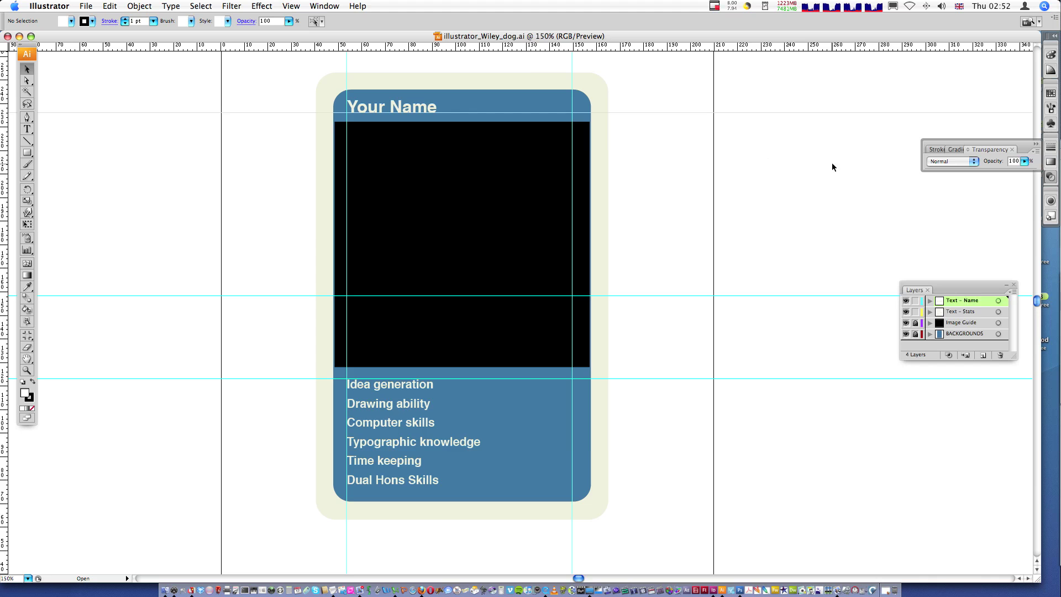
Load the saved custom workspace instead of the built-in Basic, Panel or Type layouts.
click(328, 4)
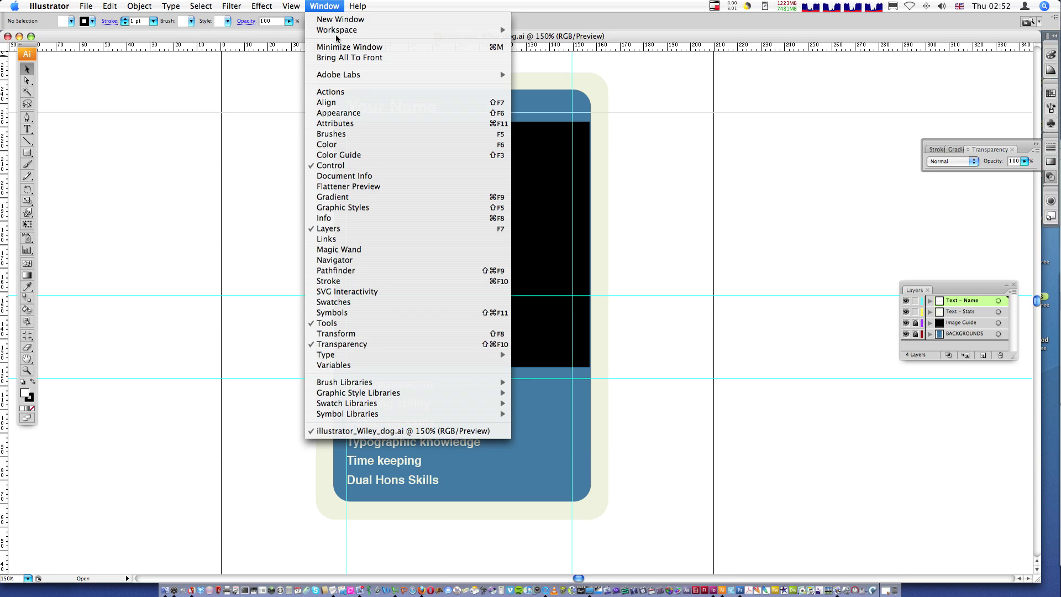
mouse_move(339, 33)
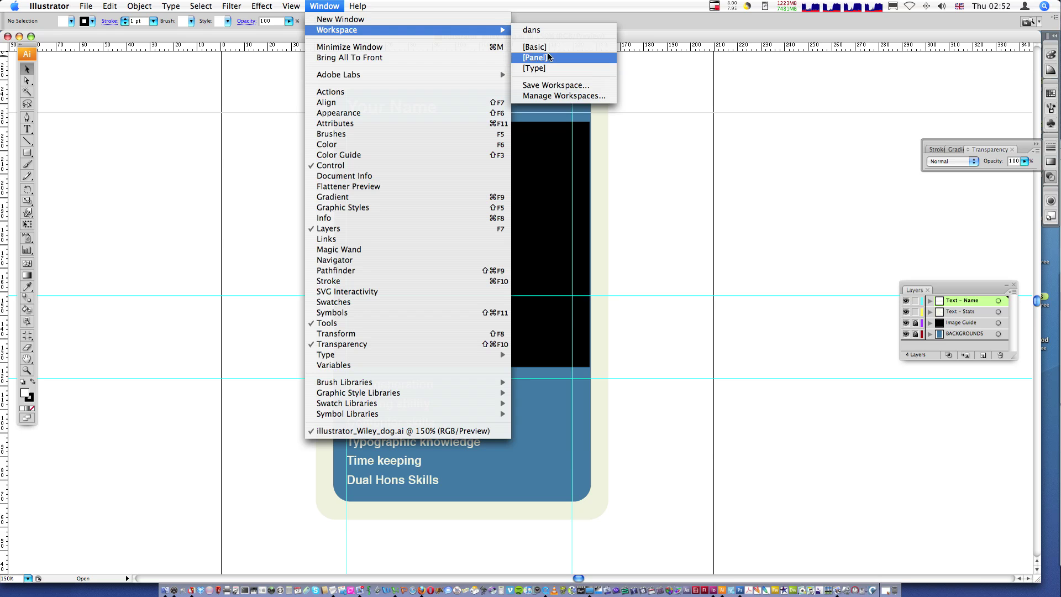
click(530, 29)
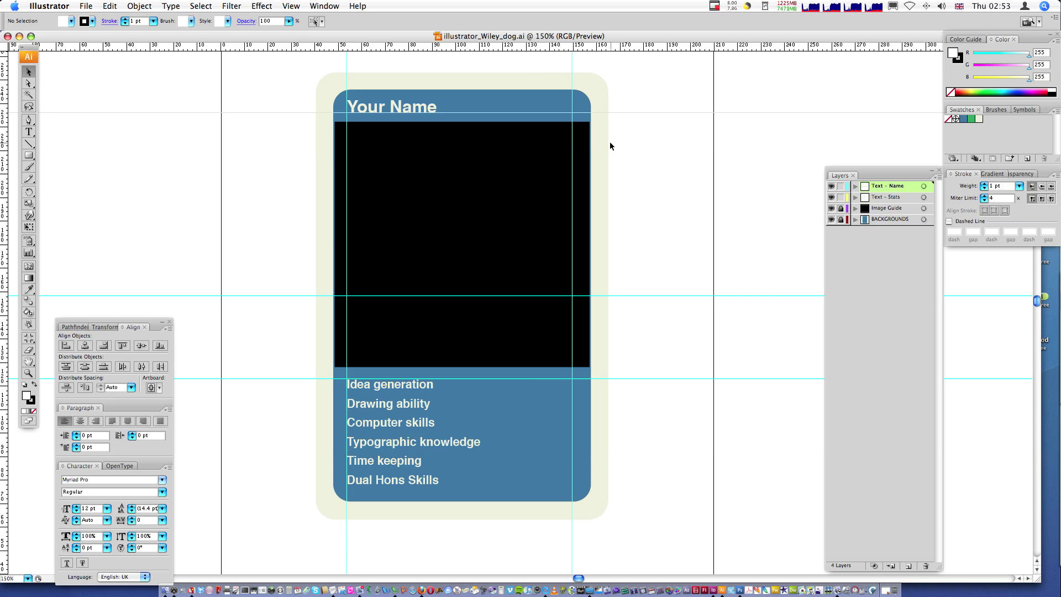
click(291, 6)
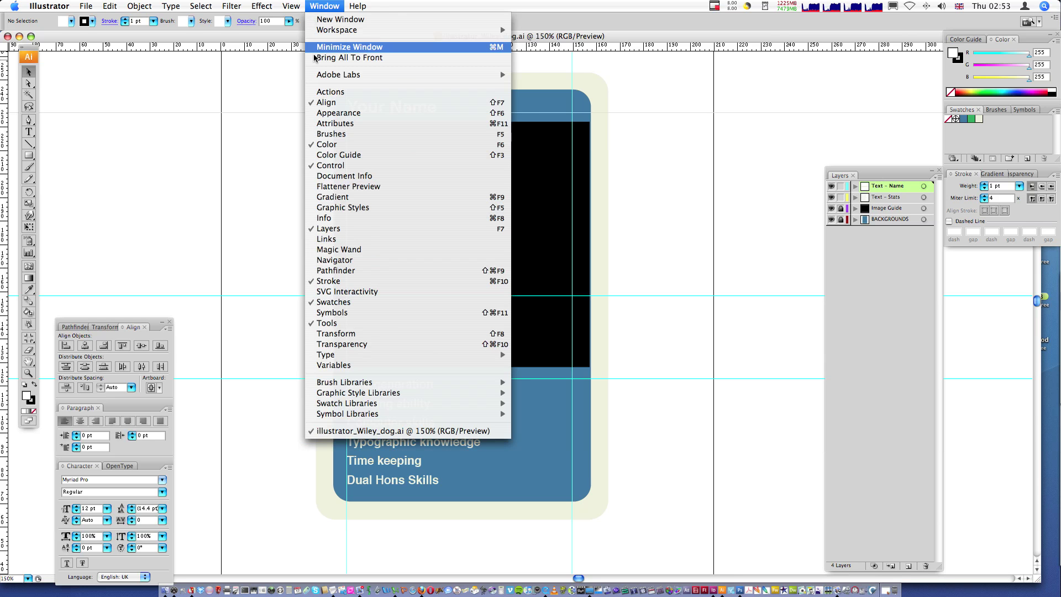
mouse_move(433, 354)
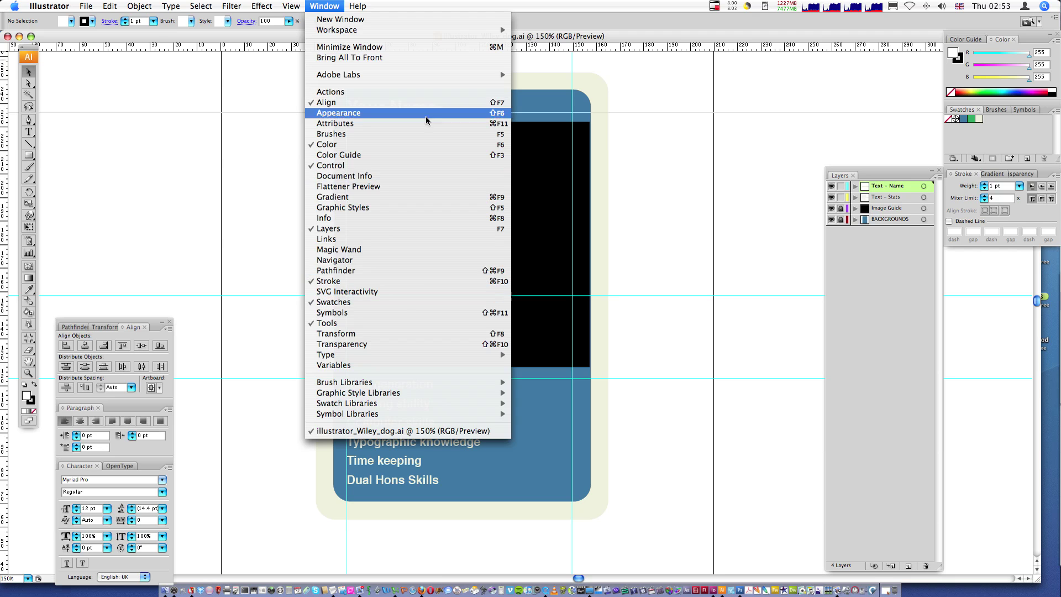
click(629, 114)
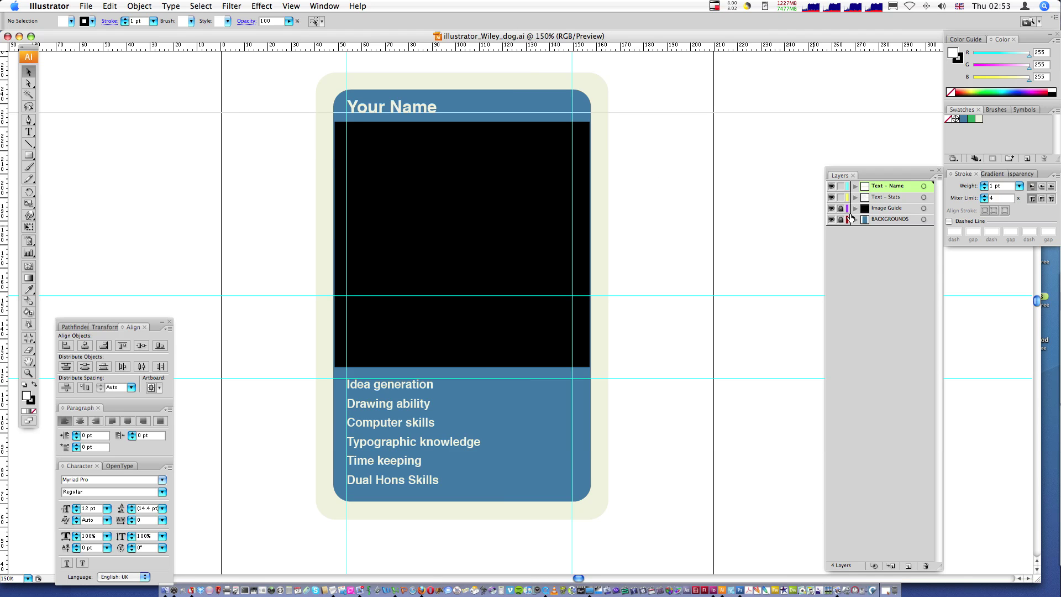
Step through the layers from BACKGROUNDS up to Text - Name, making each one active in turn.
click(878, 220)
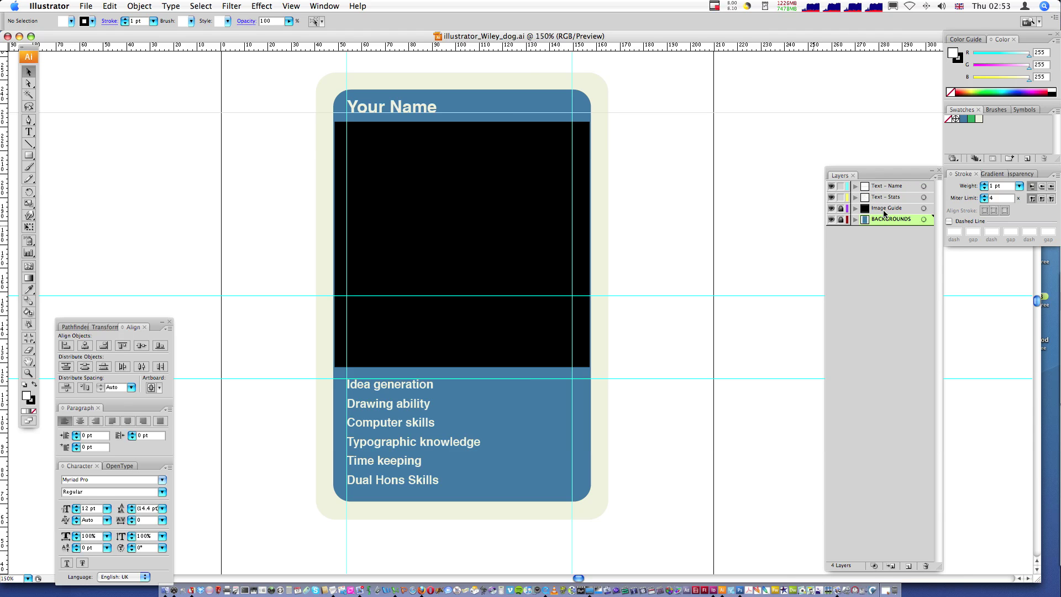
click(883, 210)
click(883, 200)
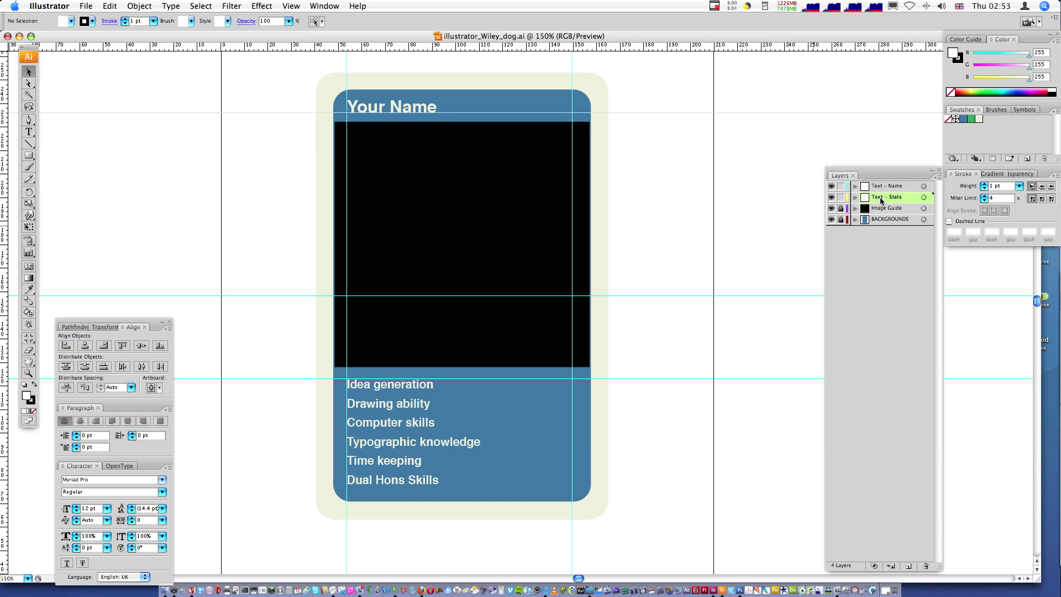
click(884, 187)
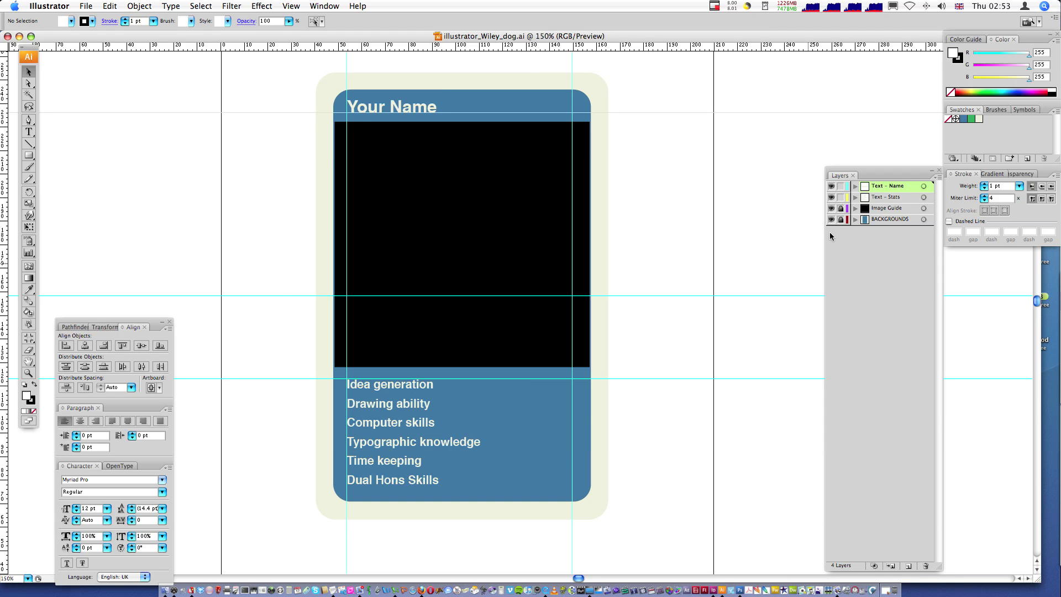
Hide and reshow the Text - Name layer twice to see what it holds on the card.
click(831, 188)
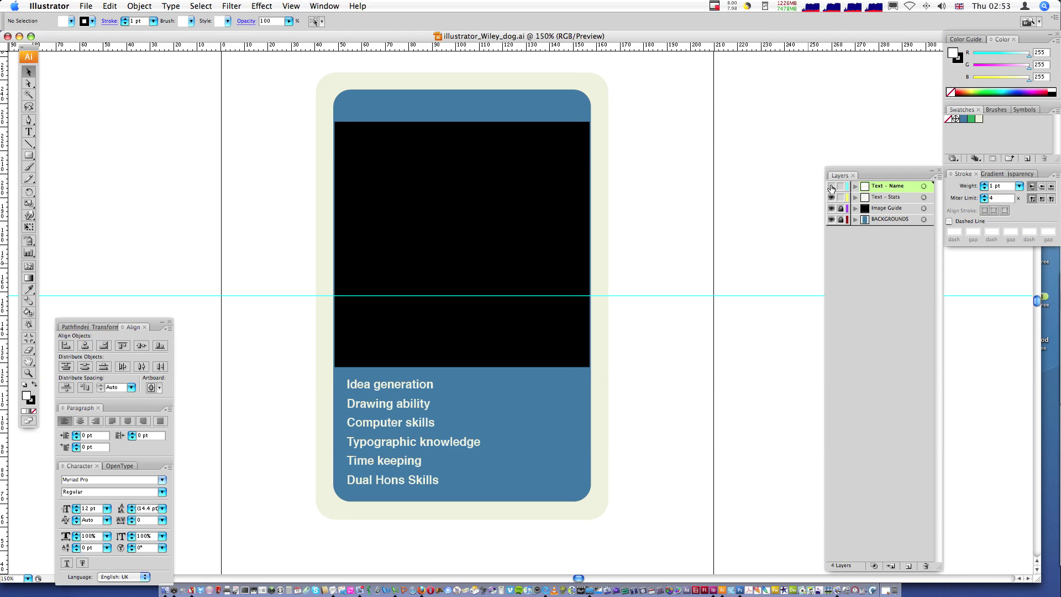
click(831, 188)
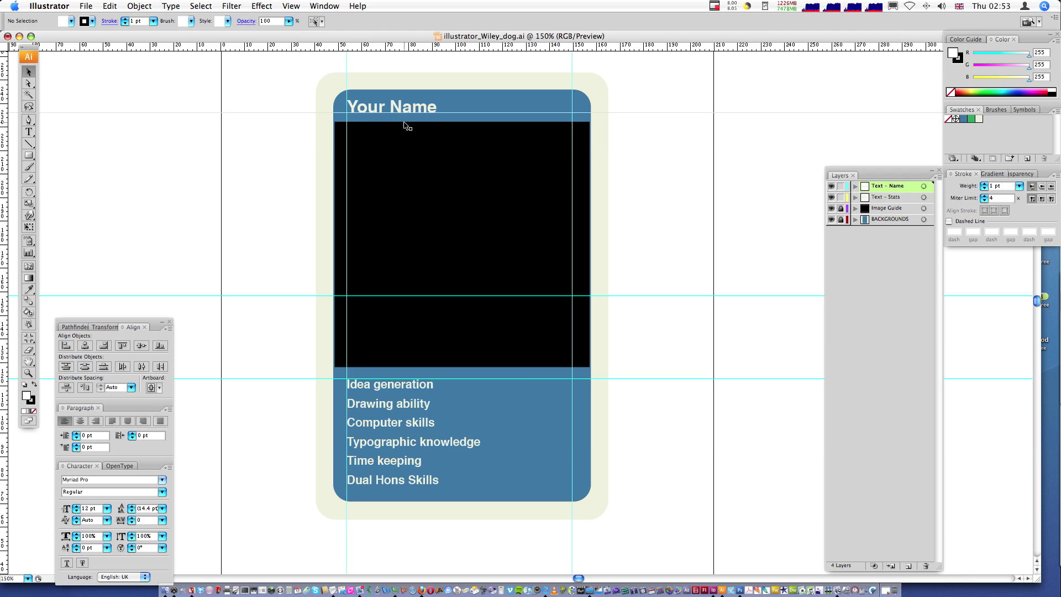
click(833, 187)
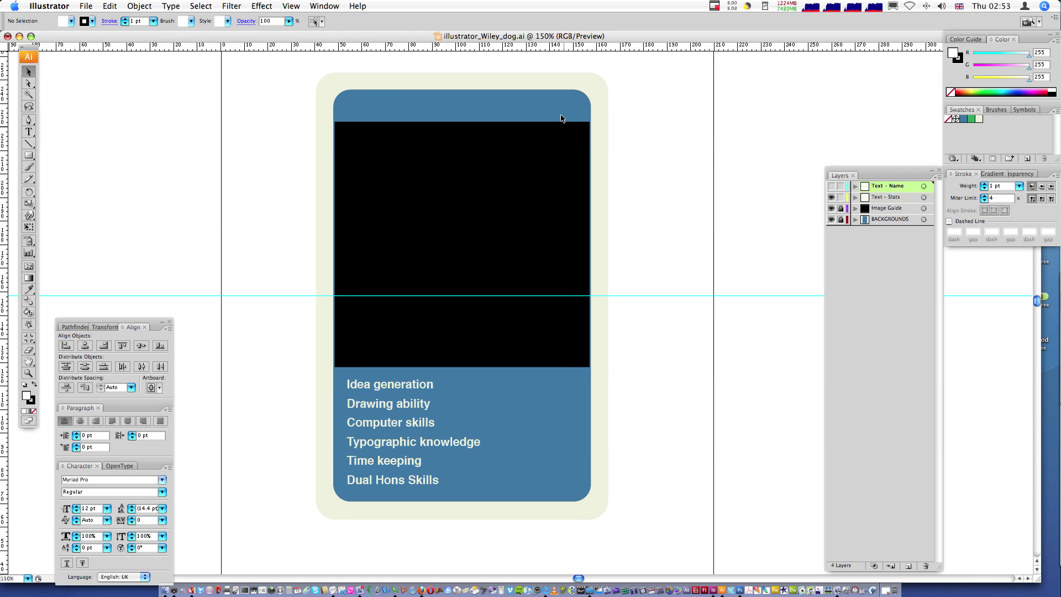
click(832, 186)
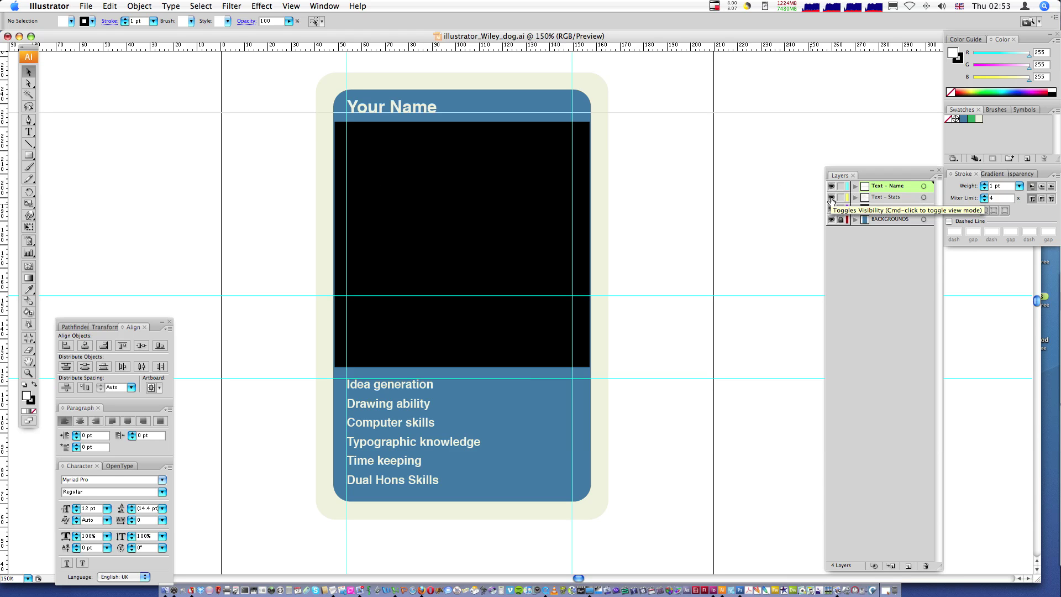
Hide and reshow the Text - Stats and Image Guide layers to check which card parts they hold.
click(831, 198)
click(831, 198)
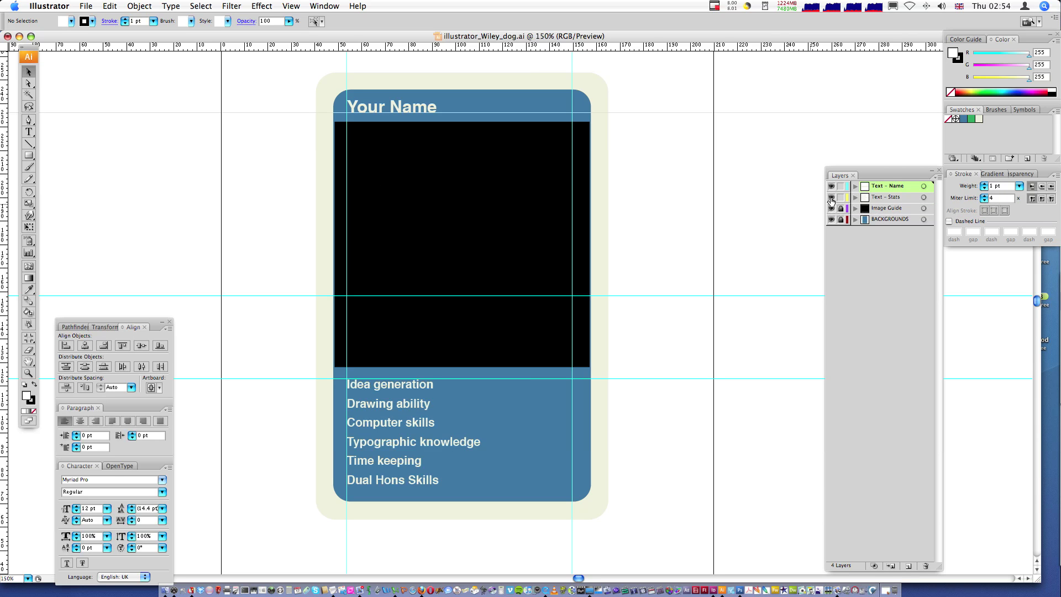
click(832, 198)
click(831, 198)
click(831, 208)
click(831, 209)
drag(580, 165, 504, 156)
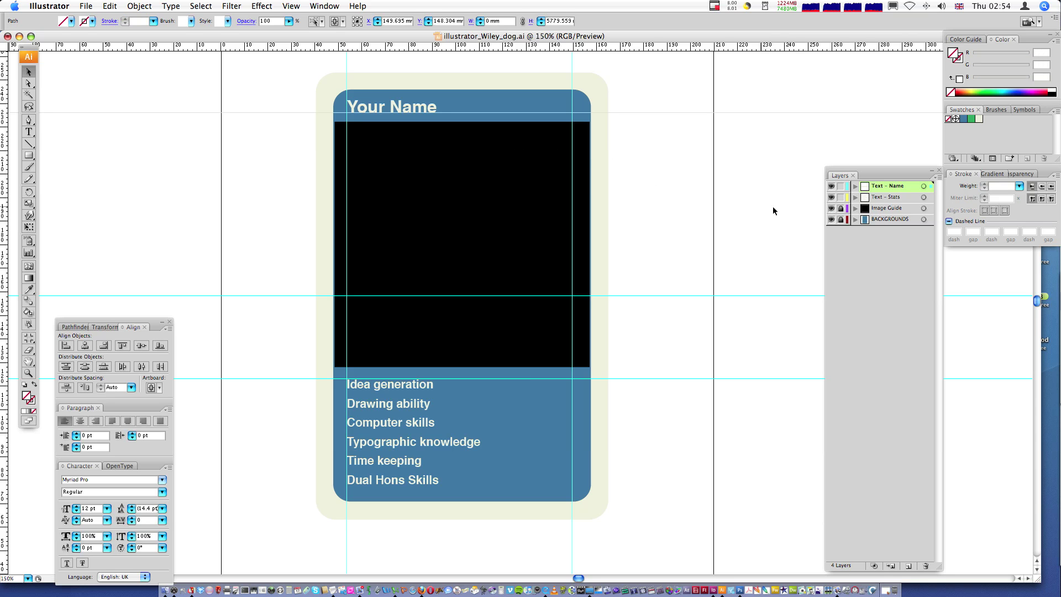
Hide and reshow the BACKGROUNDS layer, and expand it to inspect the guides and paths it contains.
click(832, 220)
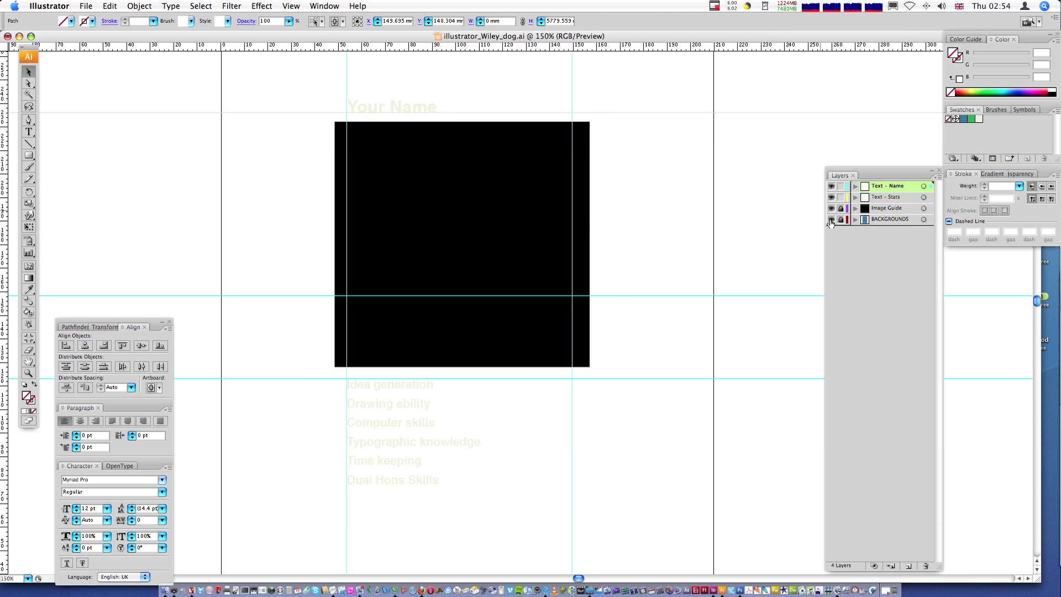
click(832, 220)
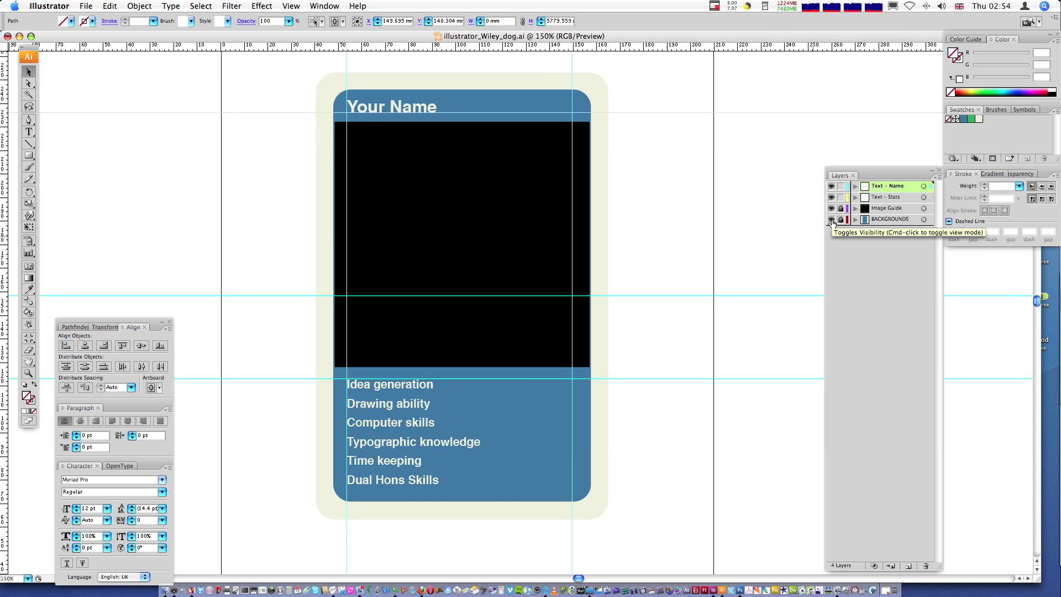
click(855, 220)
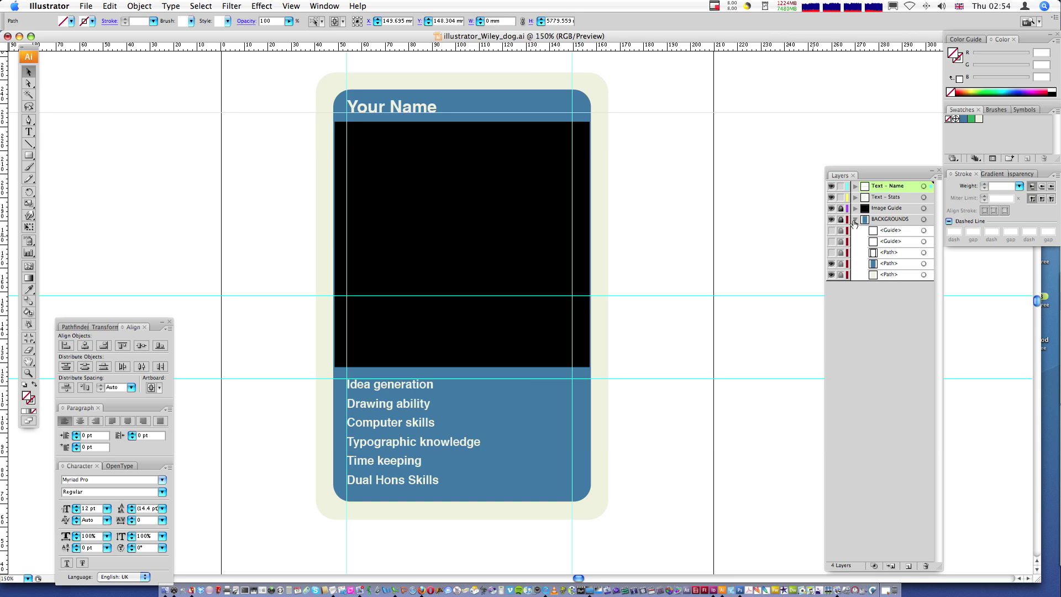
click(855, 221)
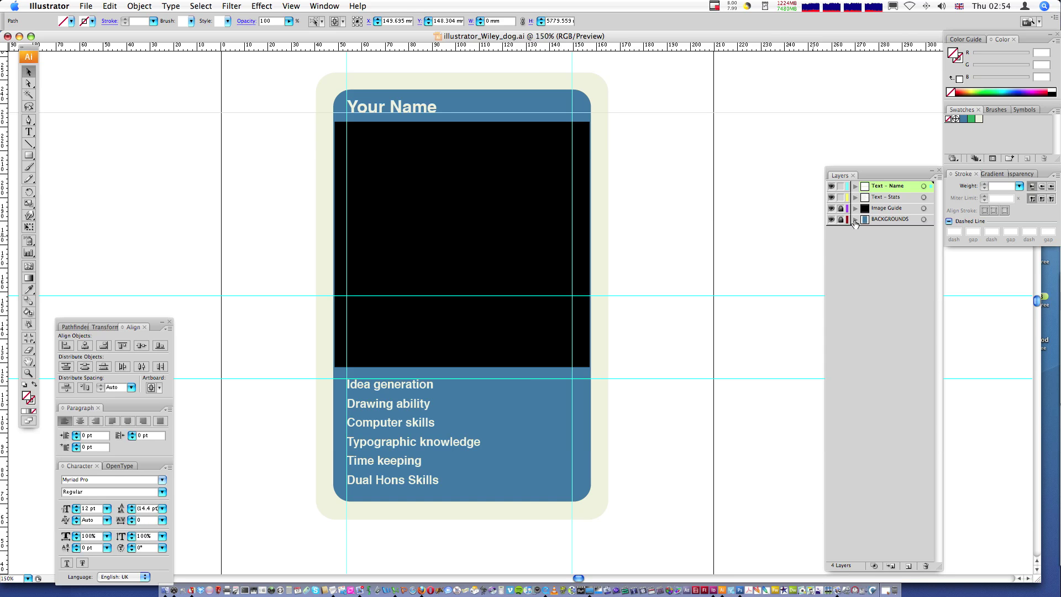
click(855, 221)
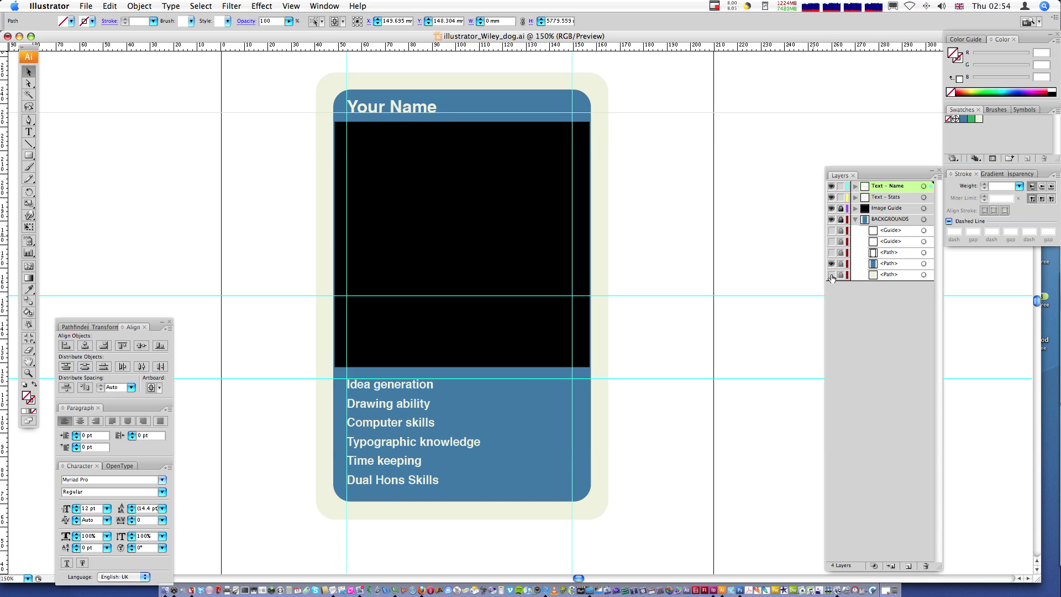
With BACKGROUNDS unlocked, hide and reshow its cream and blue paths one at a time, and relock and collapse the layer.
click(841, 219)
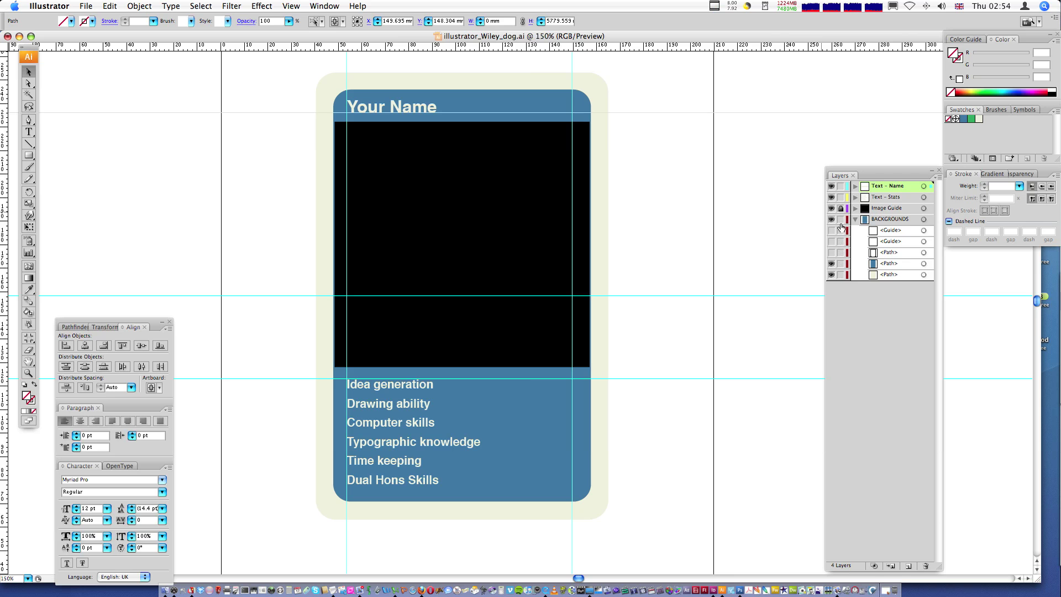
click(898, 273)
click(832, 275)
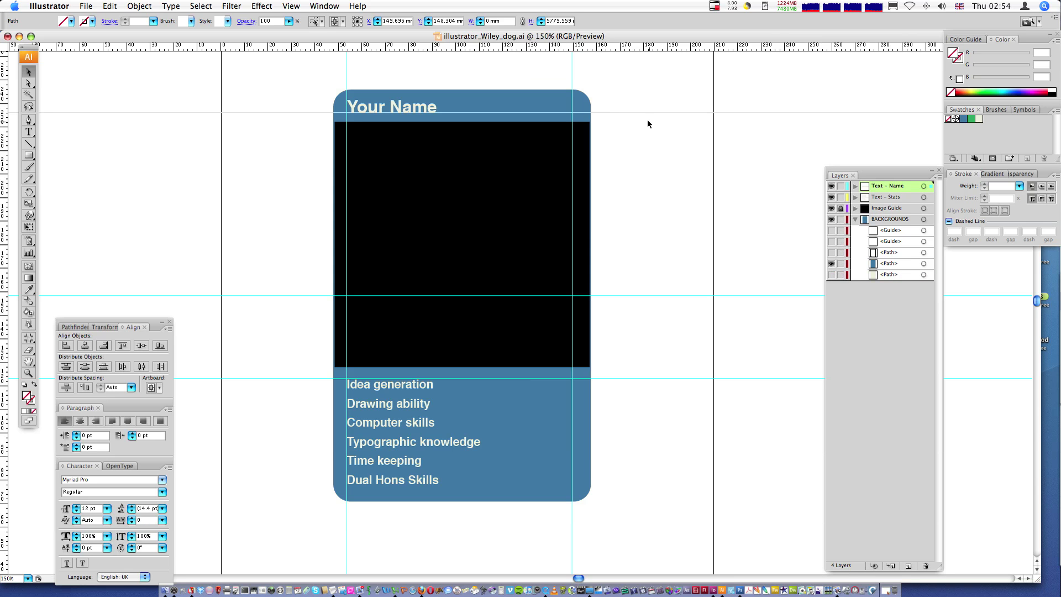
click(831, 275)
click(832, 264)
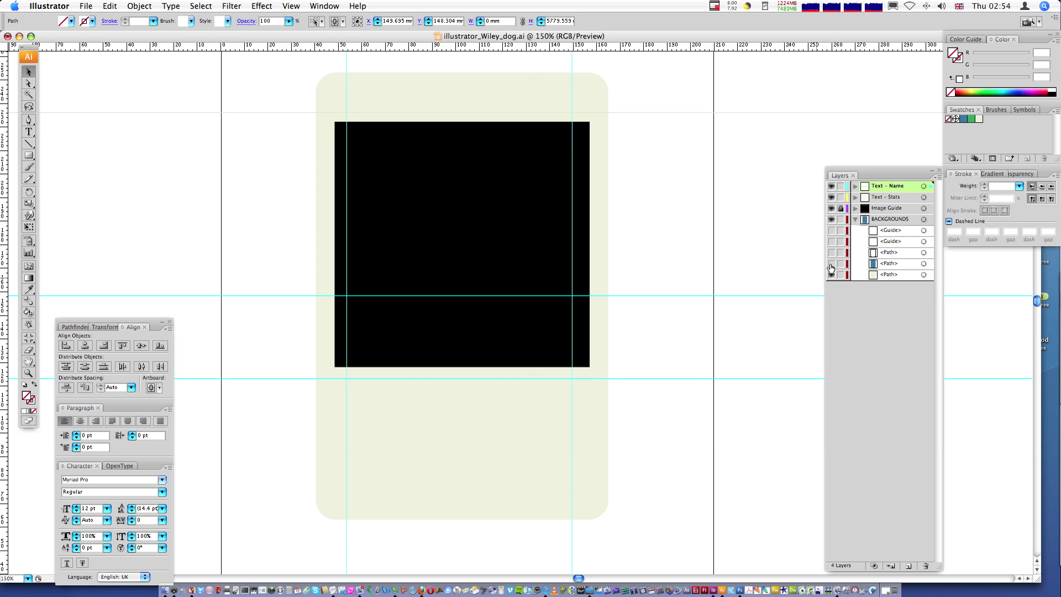
click(831, 265)
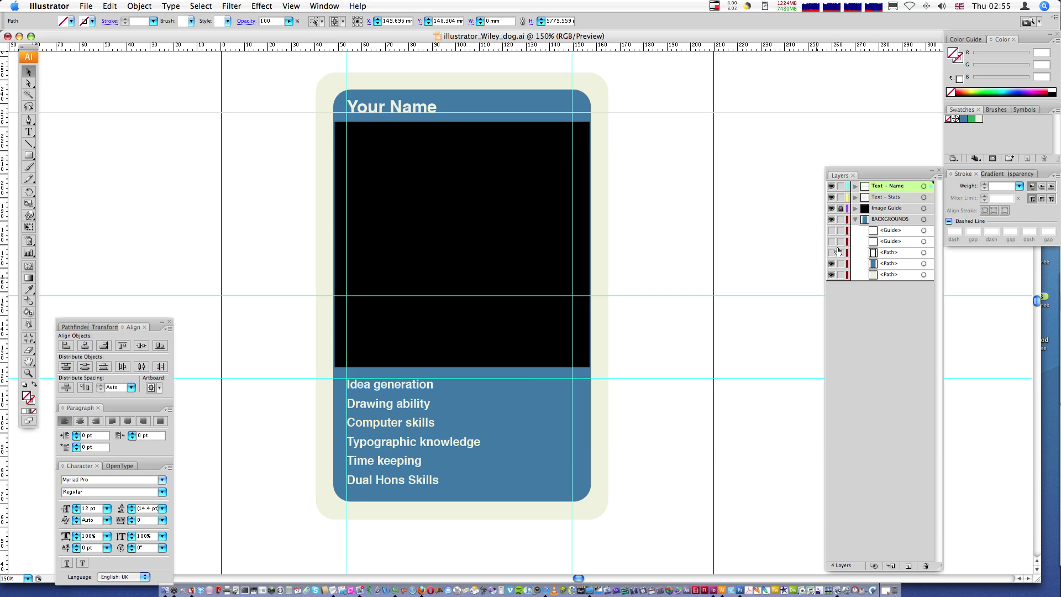
click(841, 220)
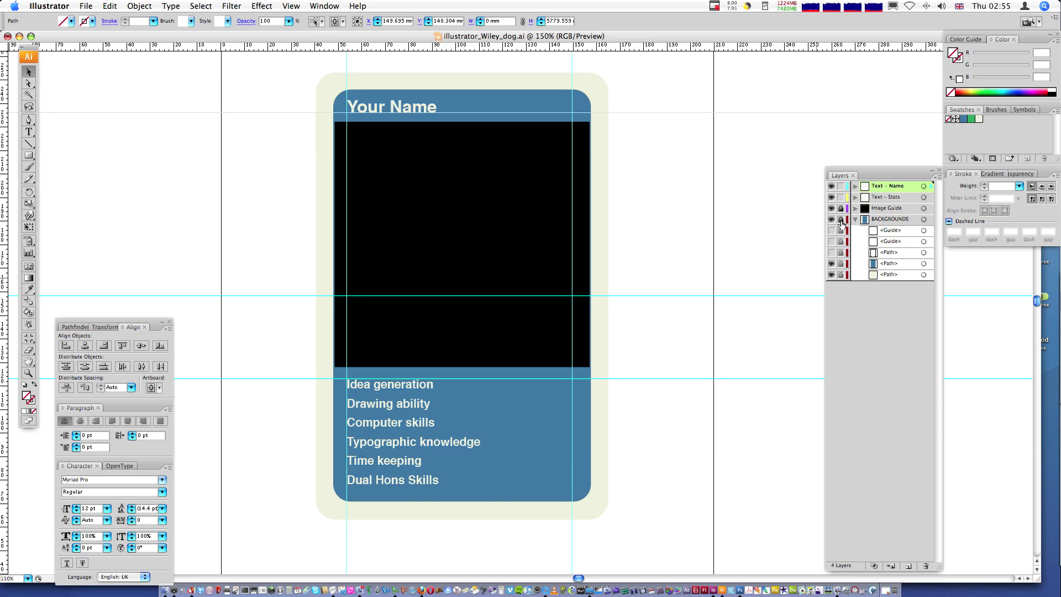
click(855, 220)
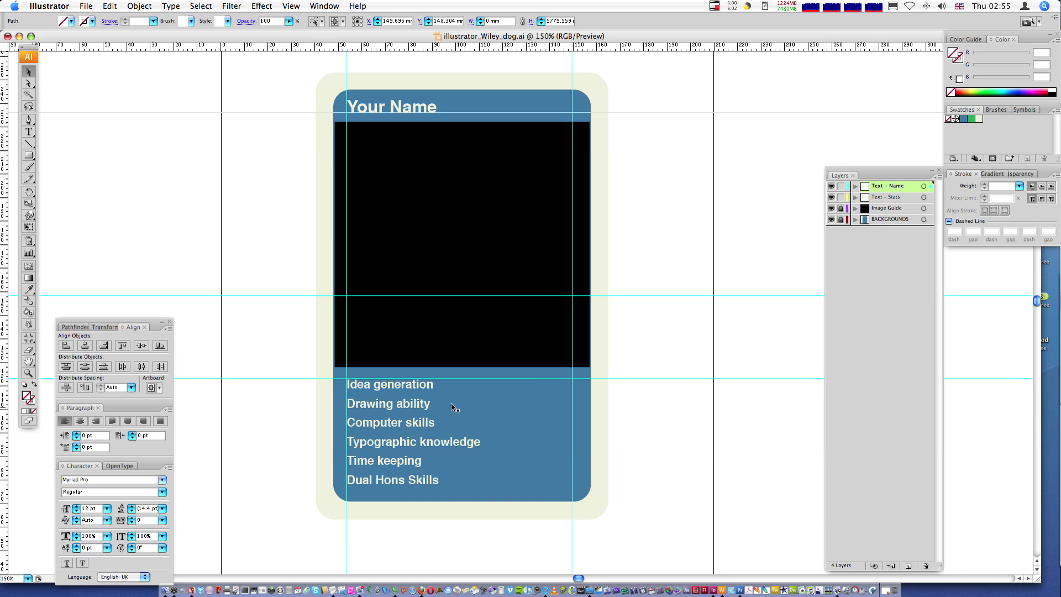
Make the Text - Stats layer active, hide and reshow it twice, and clear the selection on the artboard.
click(878, 198)
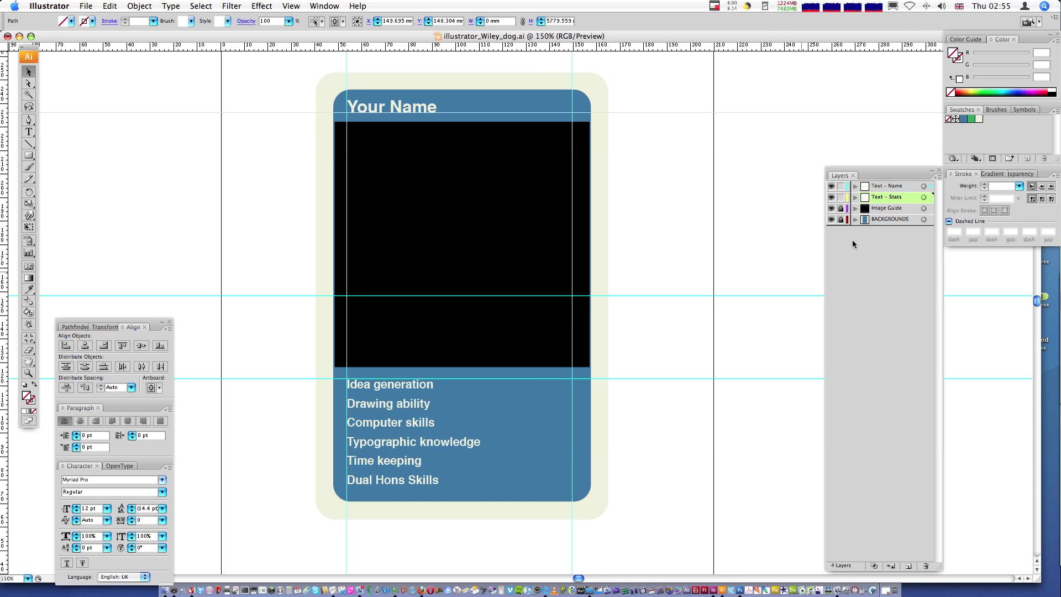
click(832, 198)
click(832, 197)
click(832, 197)
click(832, 198)
click(45, 88)
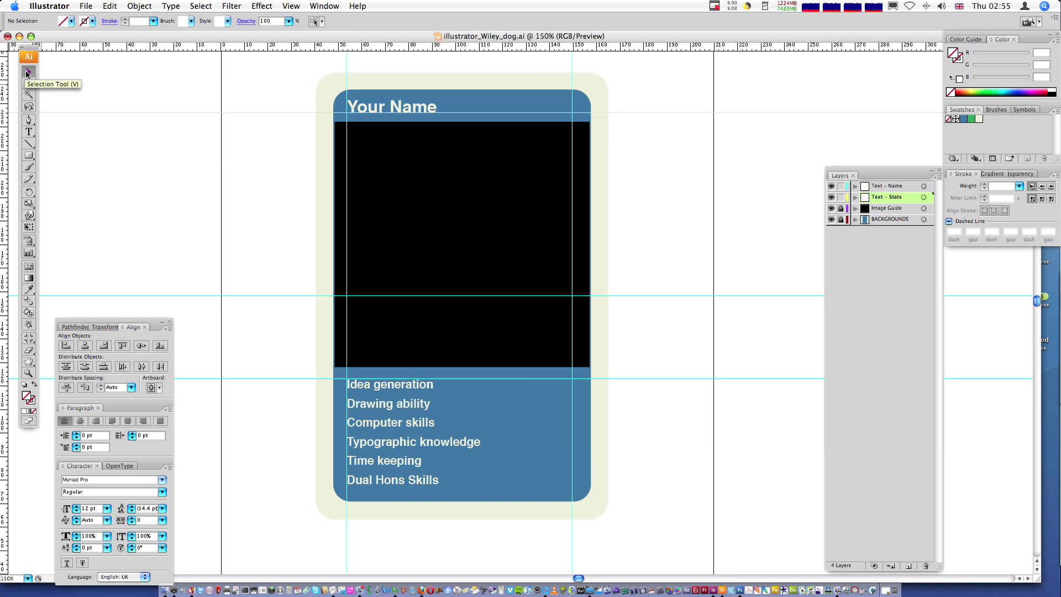
Duplicate the six-line stats text beside the original, keeping the copy level with it.
click(395, 388)
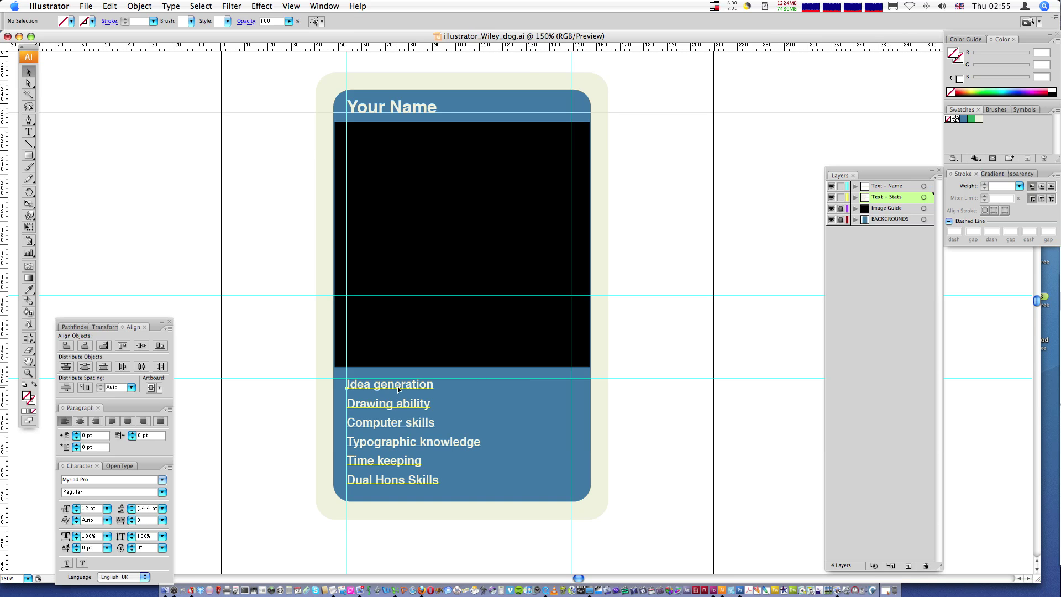
click(291, 353)
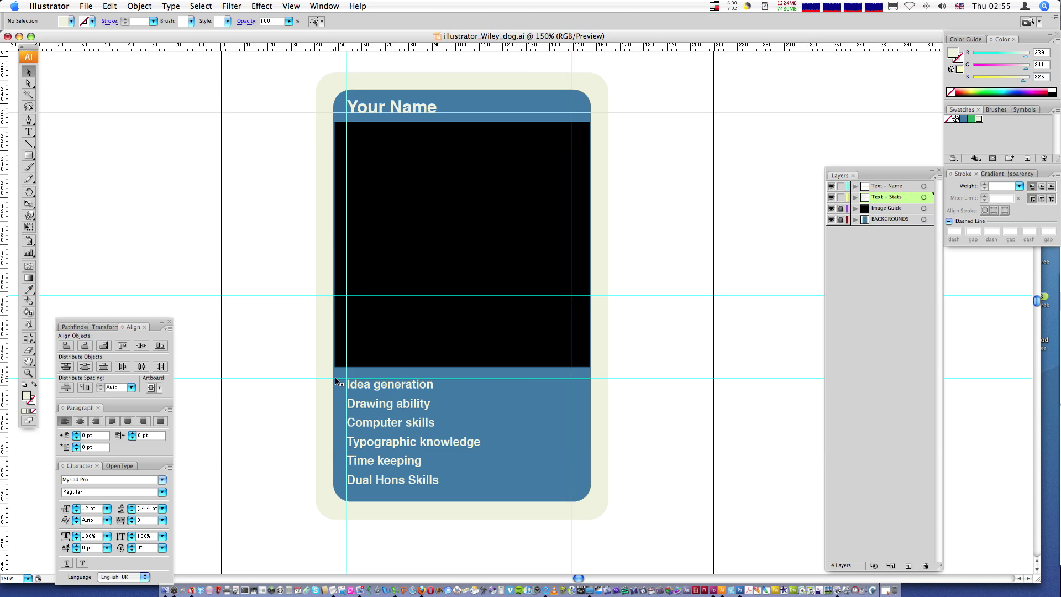
click(374, 387)
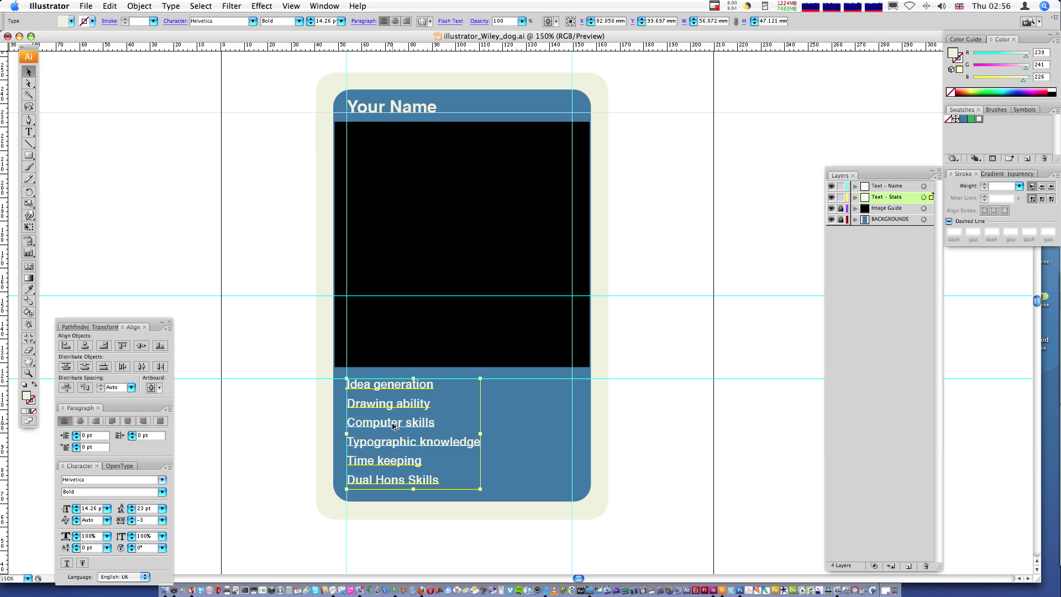
drag(392, 426, 488, 427)
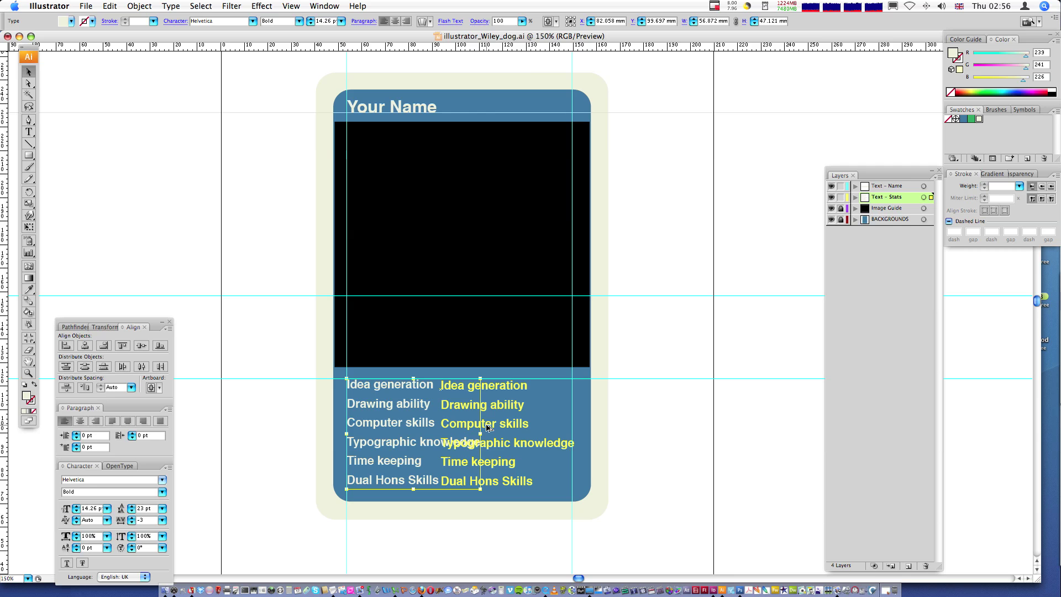
drag(488, 427, 540, 415)
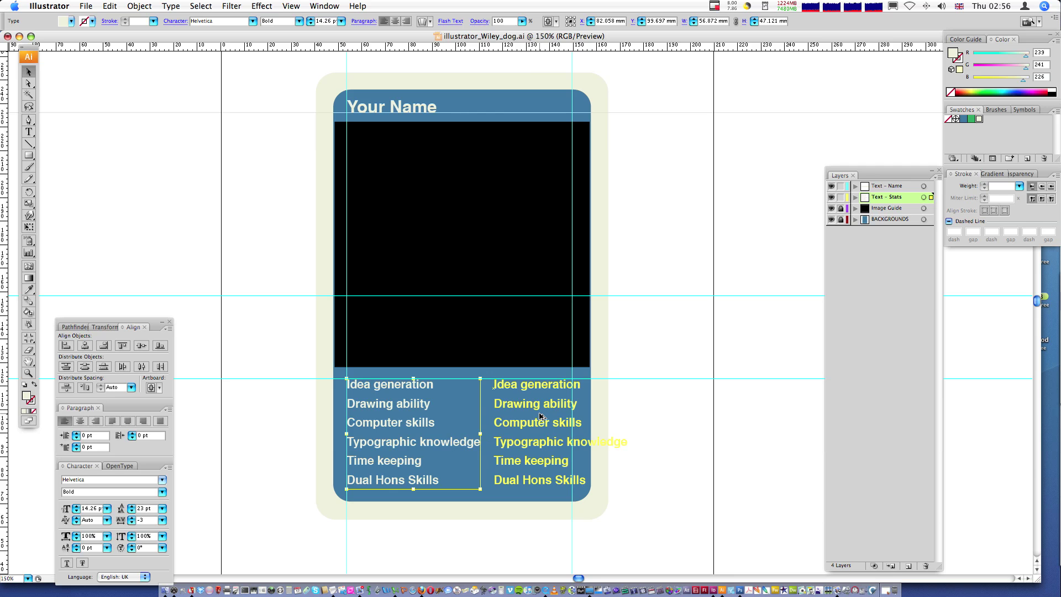
mouse_move(540, 415)
mouse_down()
mouse_move(496, 415)
mouse_move(530, 410)
mouse_up()
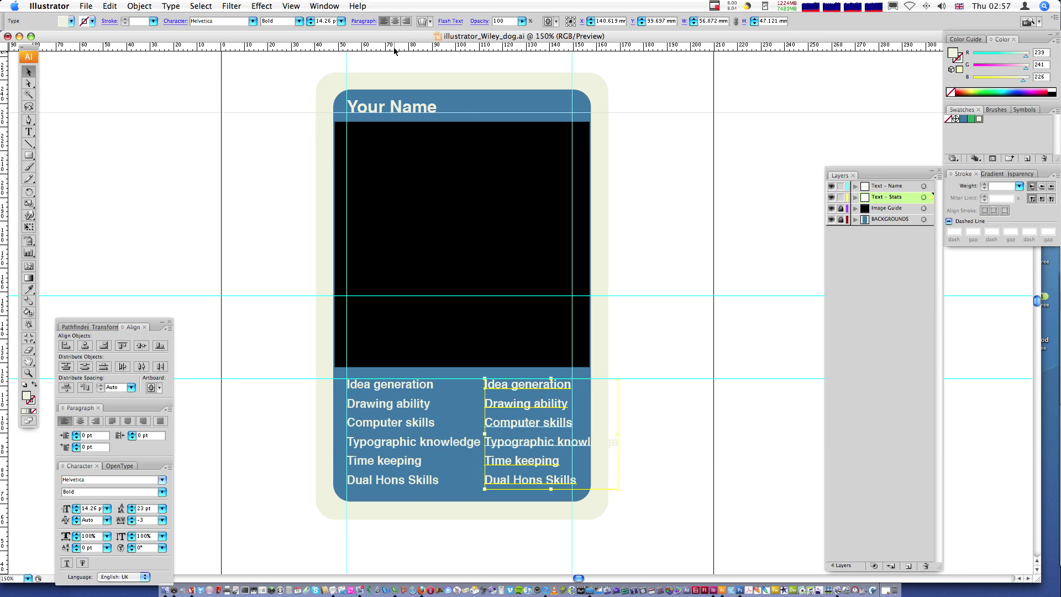
Right-align the copied stats text and move it so its right edge meets the card's right vertical guide.
click(407, 21)
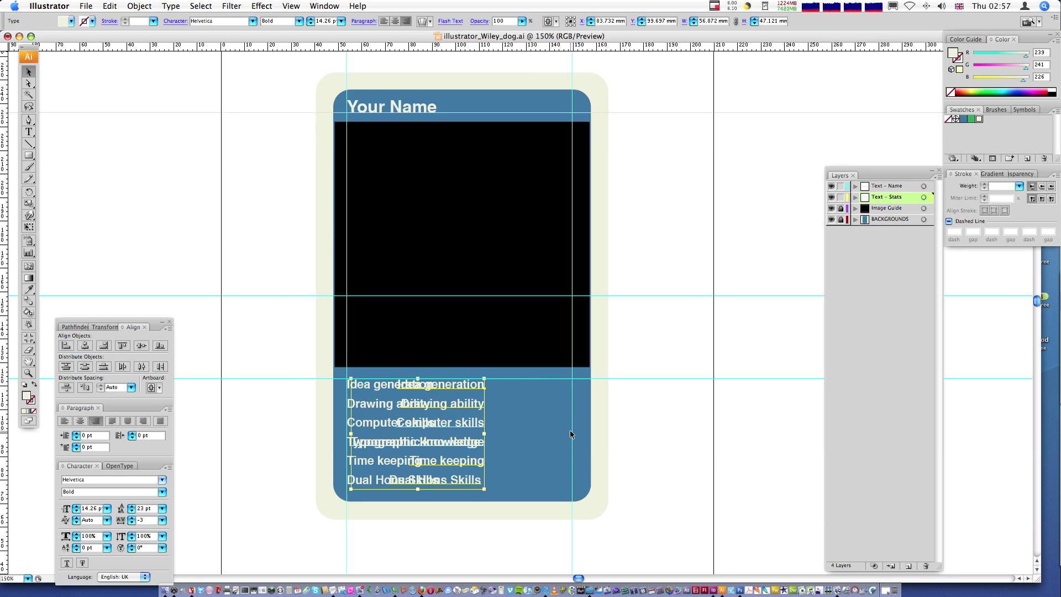
drag(467, 405, 512, 409)
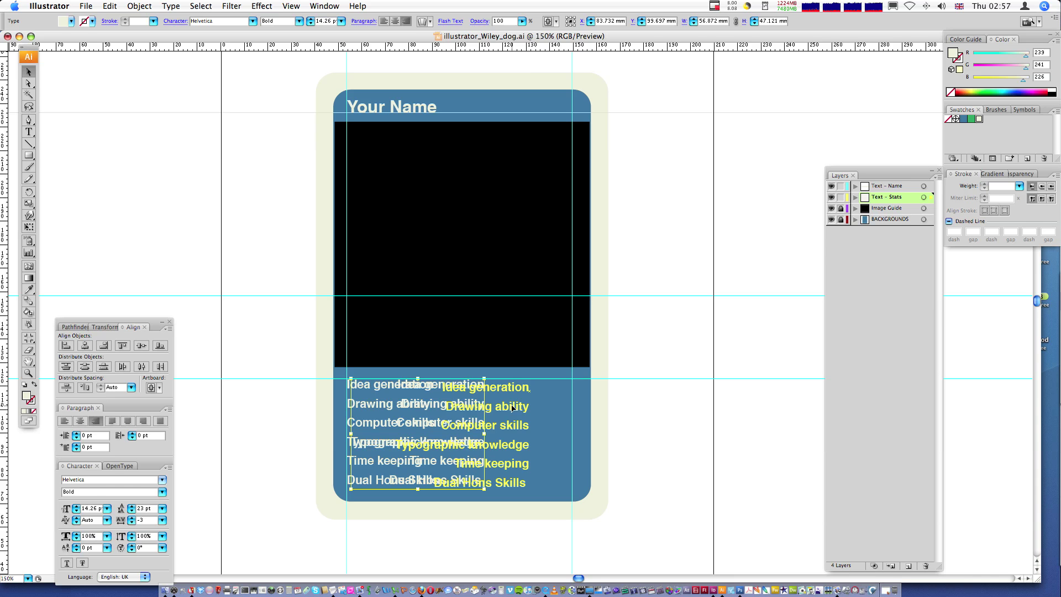
drag(512, 409, 556, 404)
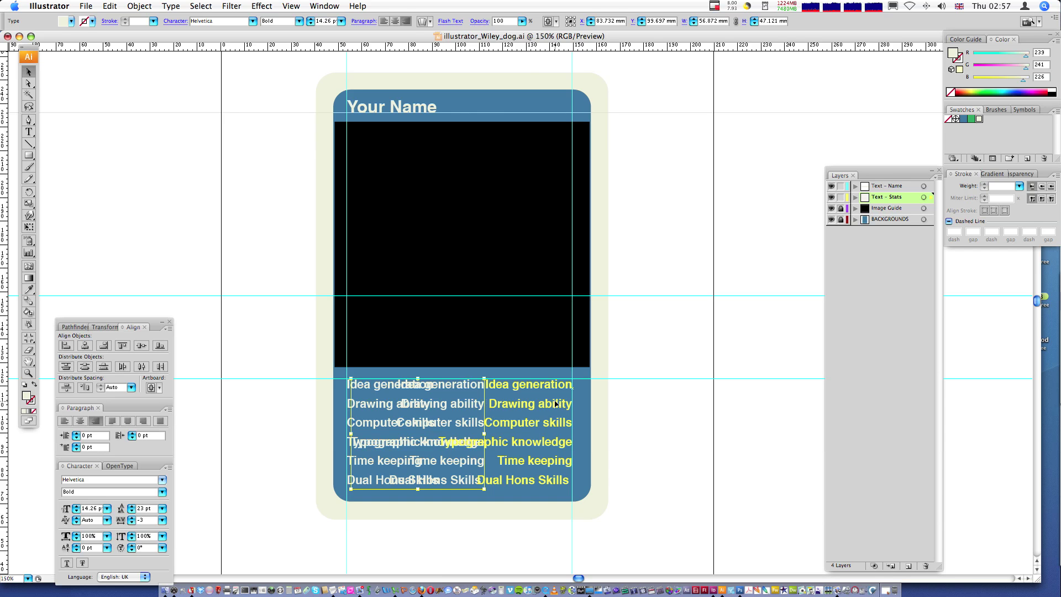
drag(556, 404, 556, 404)
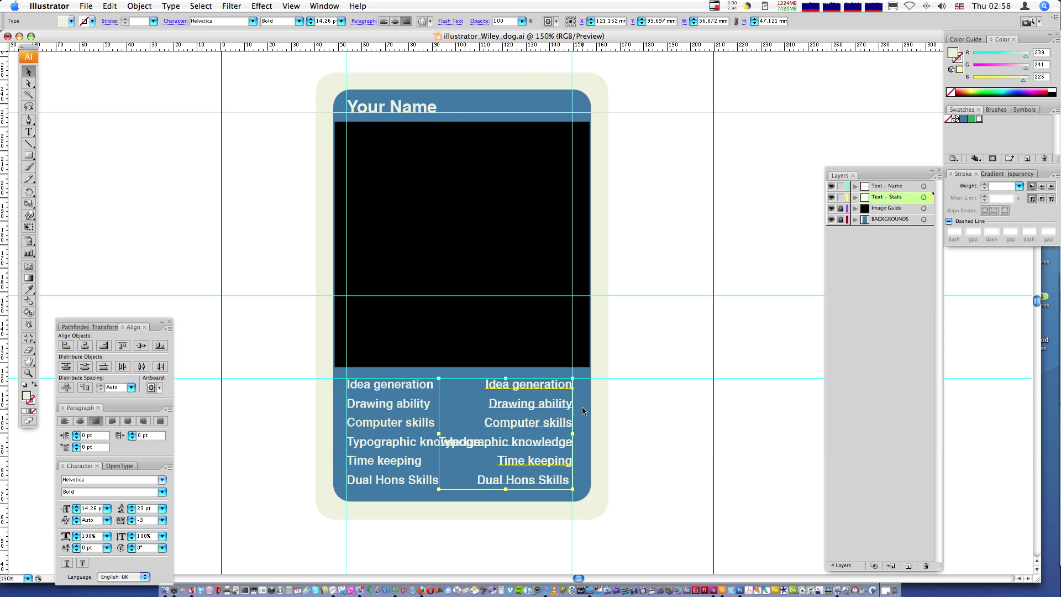
click(585, 412)
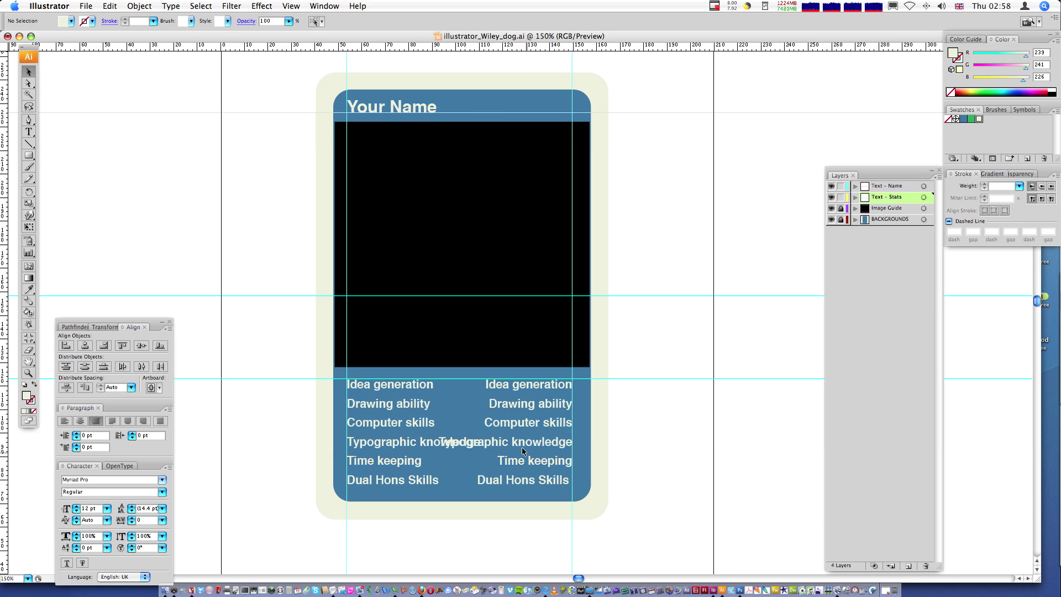
Delete all the wording inside the right-aligned copy of the stats text, keeping its insertion point.
click(524, 387)
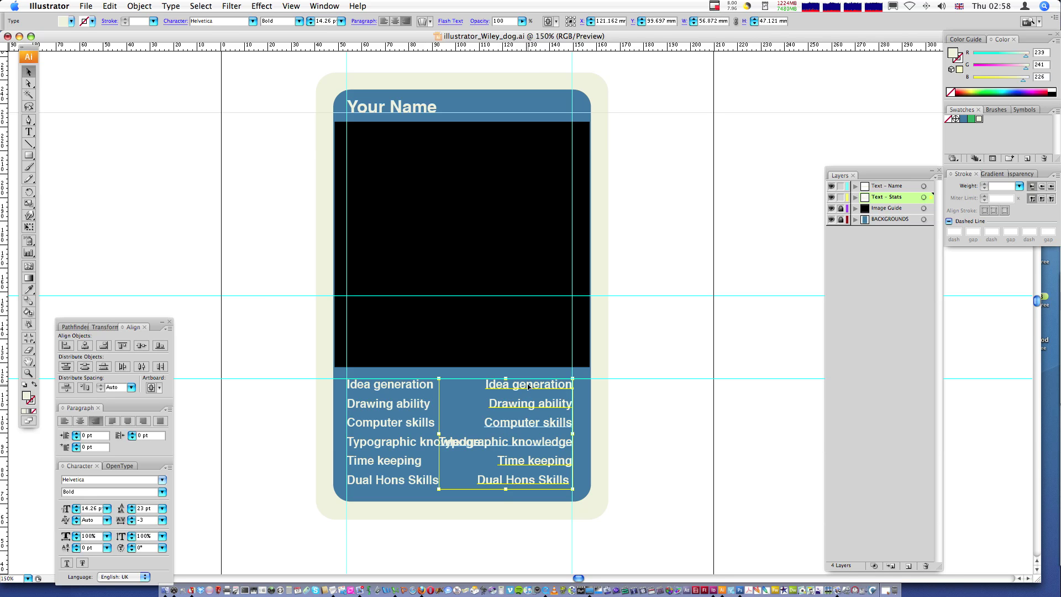
double_click(537, 386)
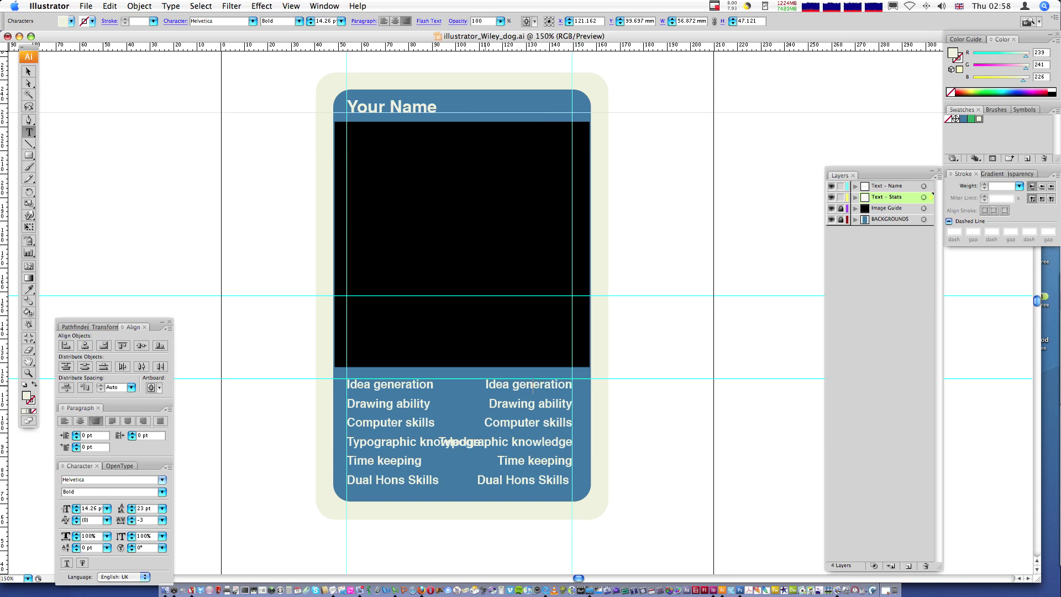
drag(485, 386, 572, 480)
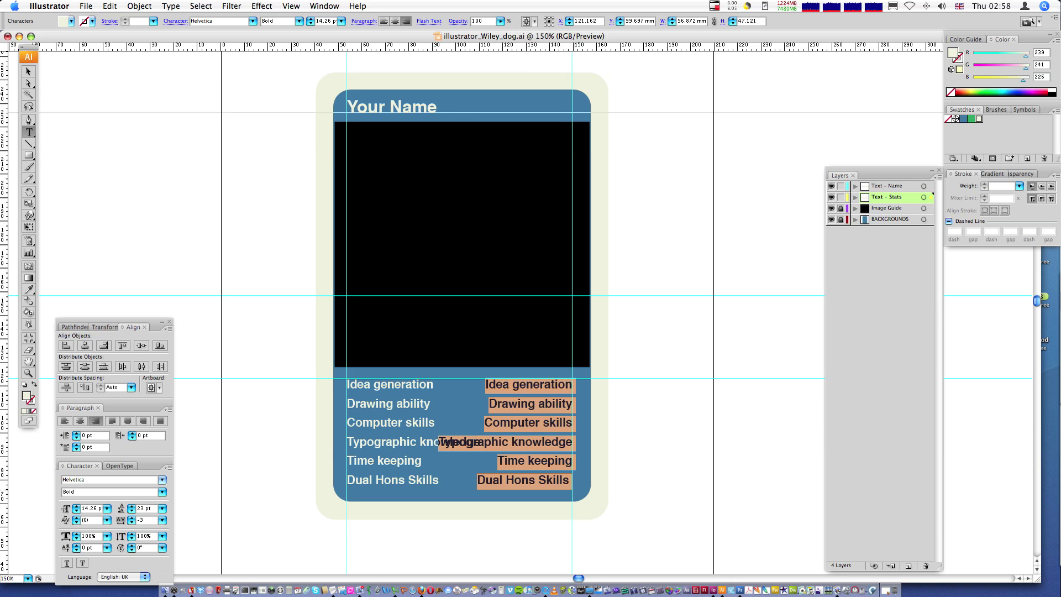
key(BackSpace)
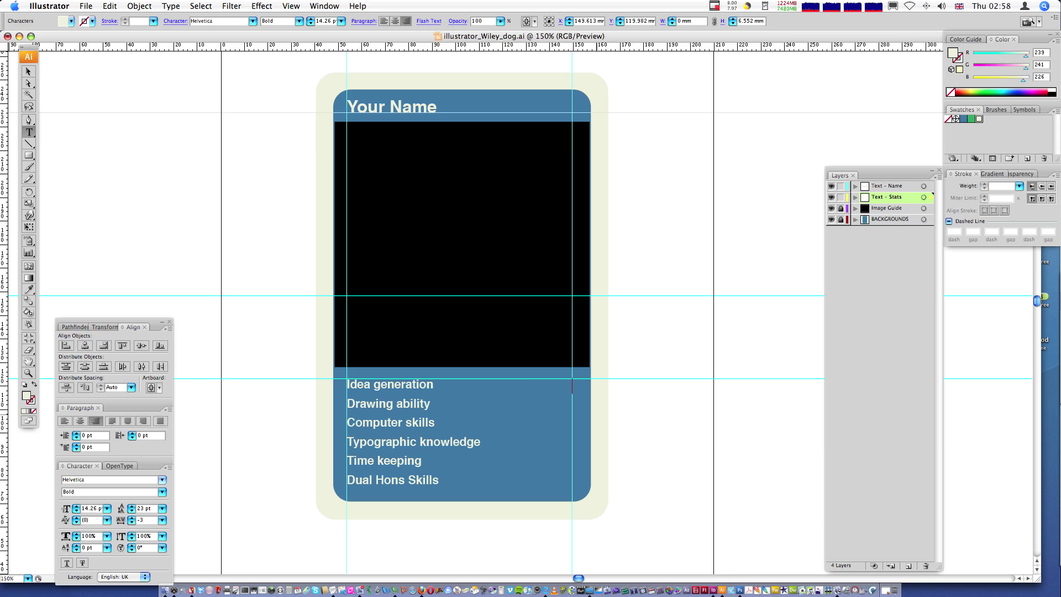
Enter the scores 14, 6, 19, 10, 11 and 0 on separate lines opposite the six skills, and deselect the text.
text(14 )
text(6)
key(Return)
text(19 )
text(10+)
text(11)
key(Return)
key(BackSpace)
key(BackSpace)
key(BackSpace)
key(BackSpace)
key(Return)
text(11)
key(Return)
text(0)
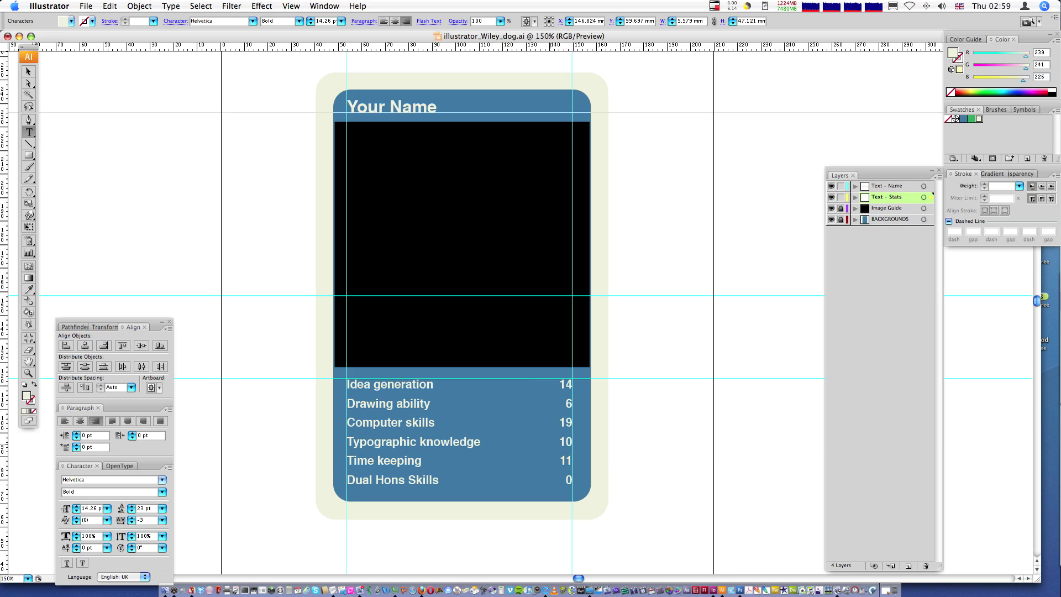
click(31, 73)
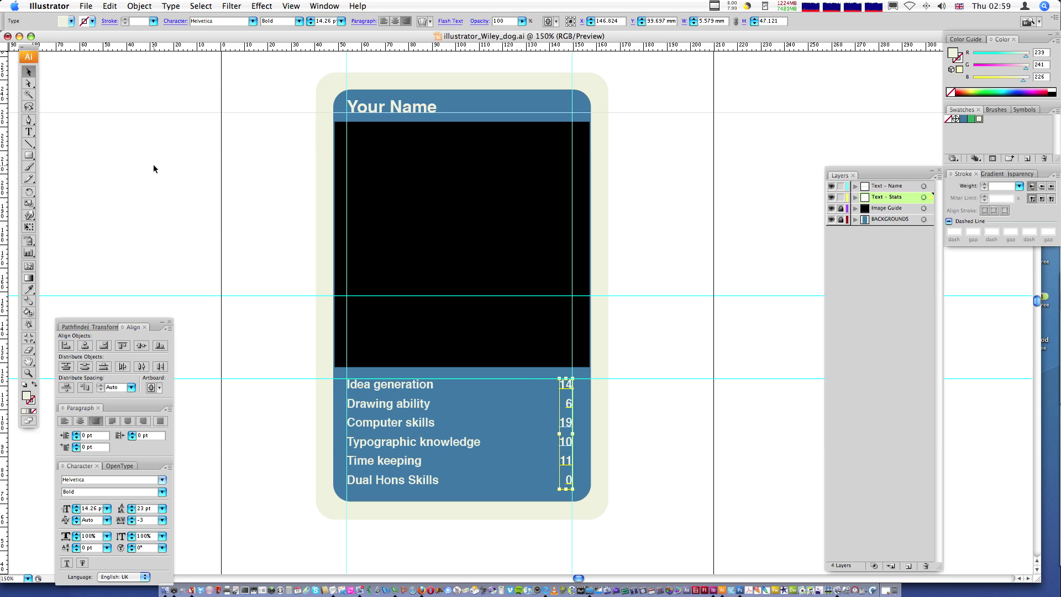
click(648, 416)
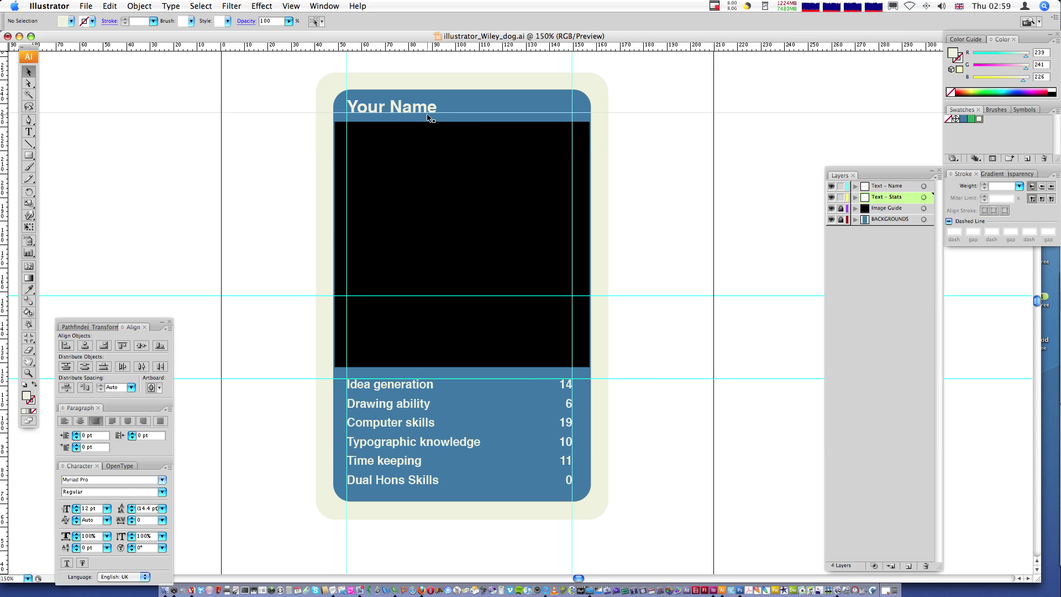
Hide and reshow the Text - Stats layer, lock it, and make the Text - Name layer active.
click(832, 198)
click(832, 199)
click(841, 197)
click(890, 189)
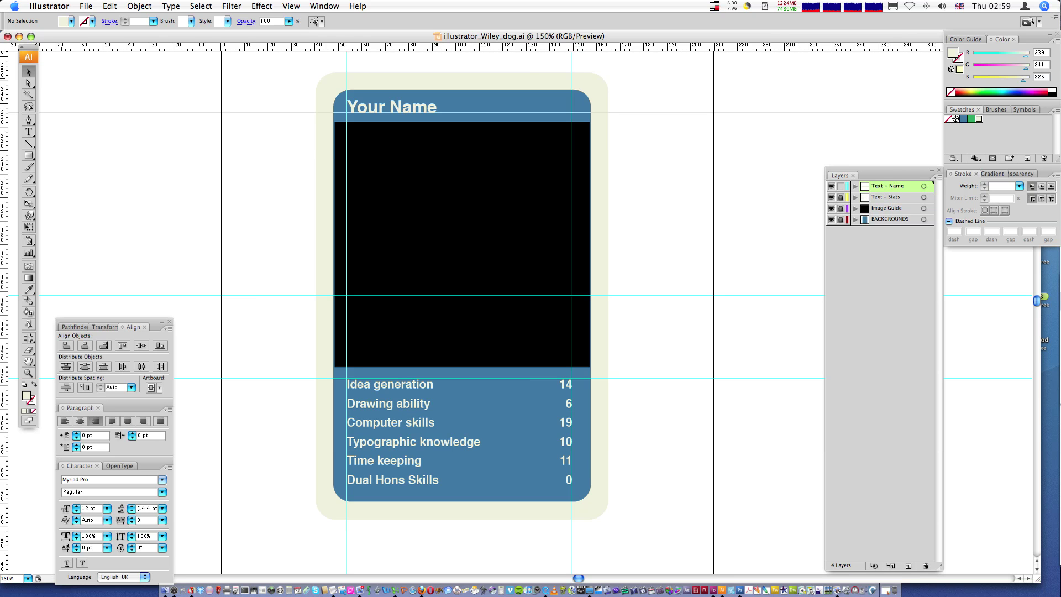
click(409, 110)
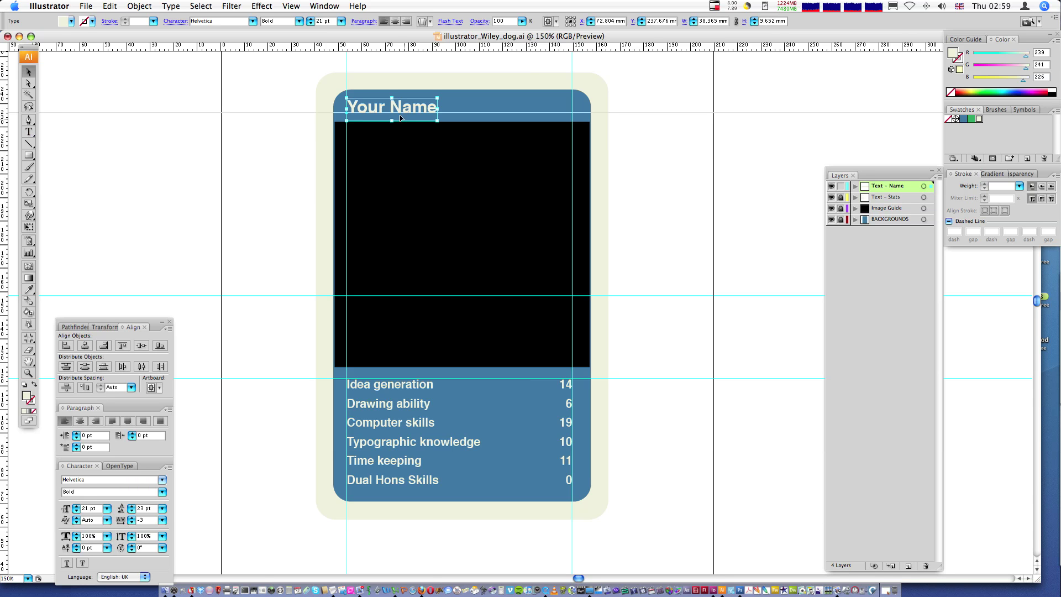
click(32, 134)
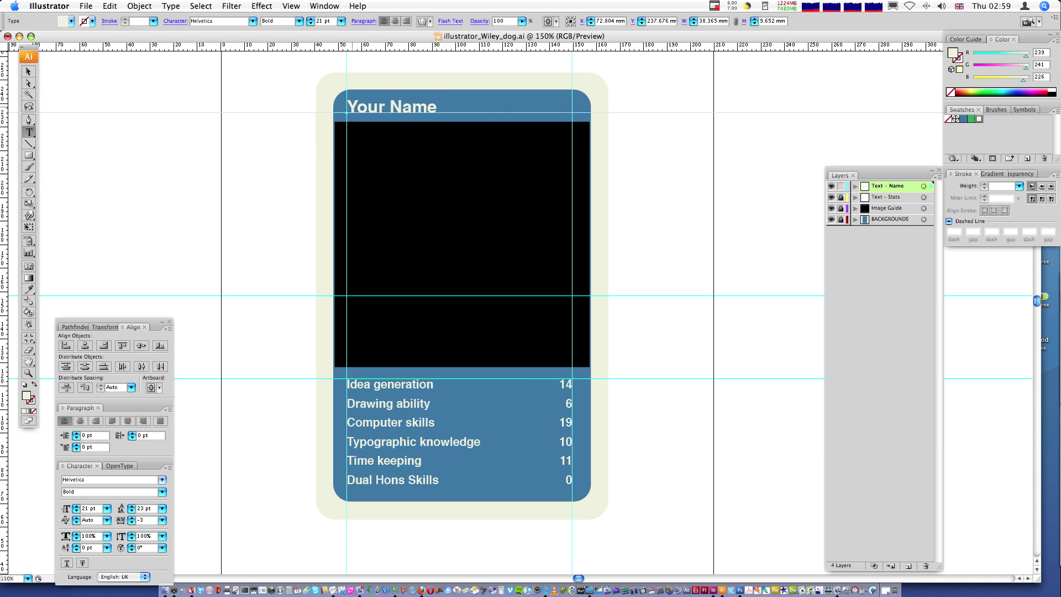
drag(466, 108, 351, 92)
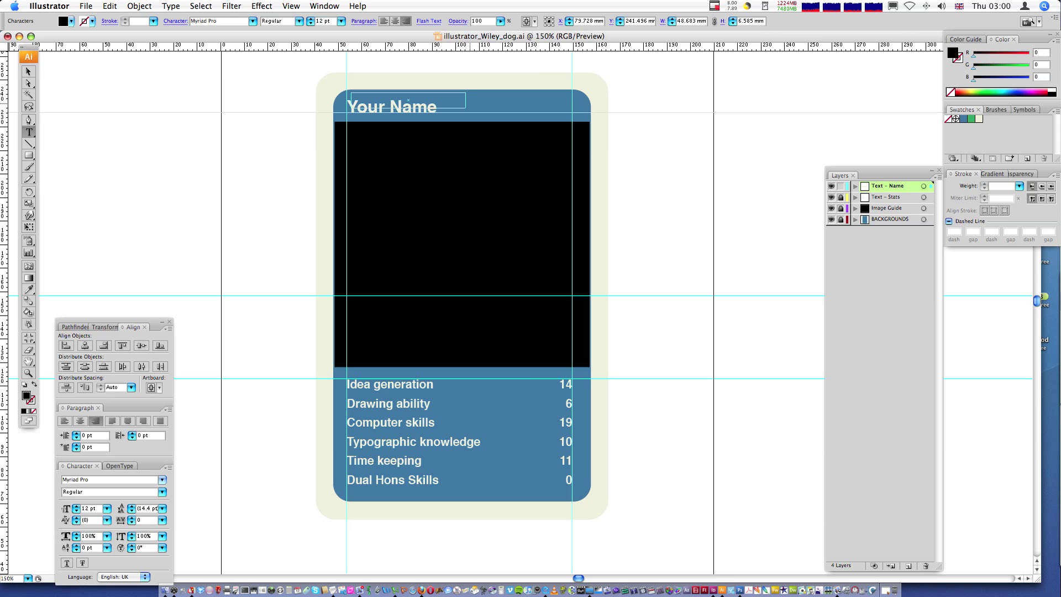
click(30, 73)
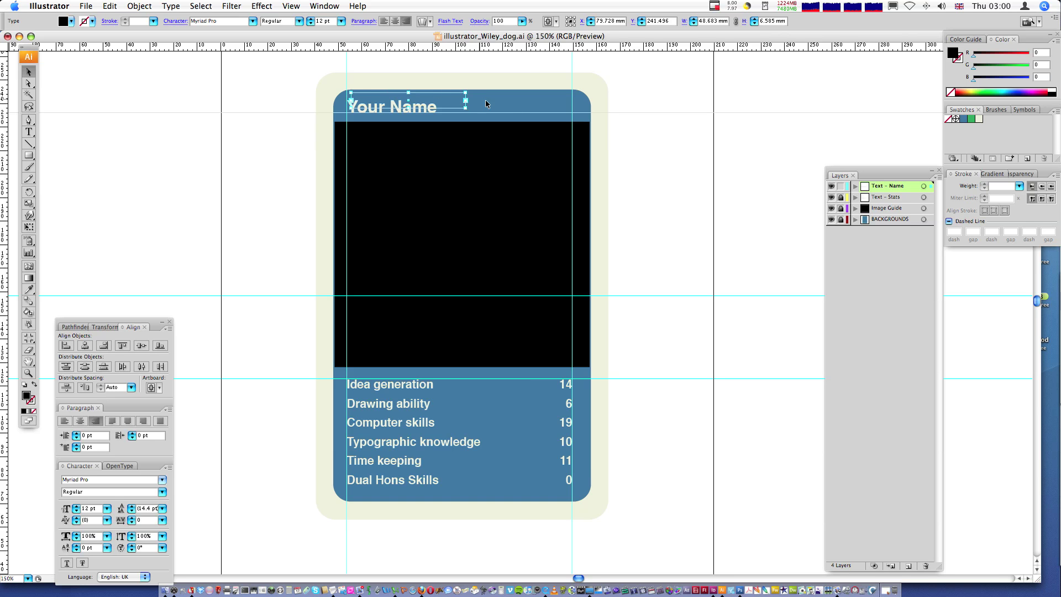
click(512, 109)
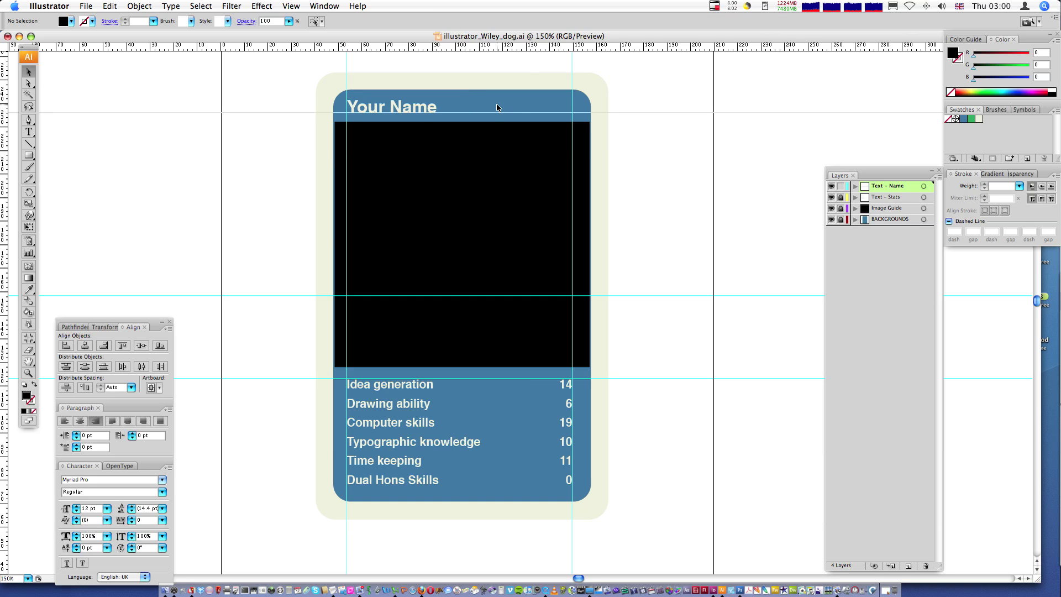
Replace the "Your Name" heading at the top of the card with "Wiley the Dog".
click(380, 109)
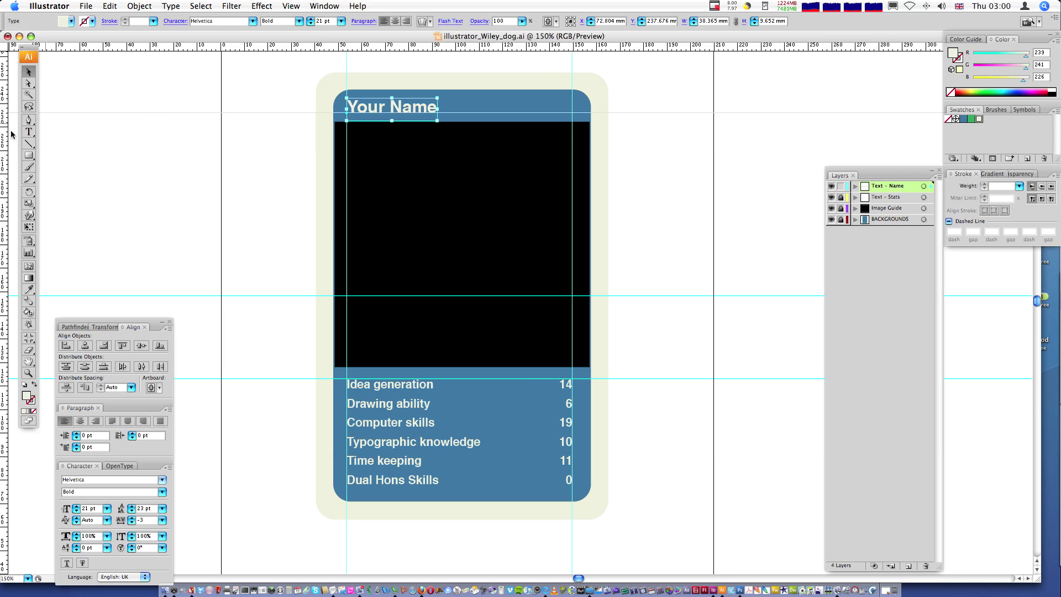
click(29, 133)
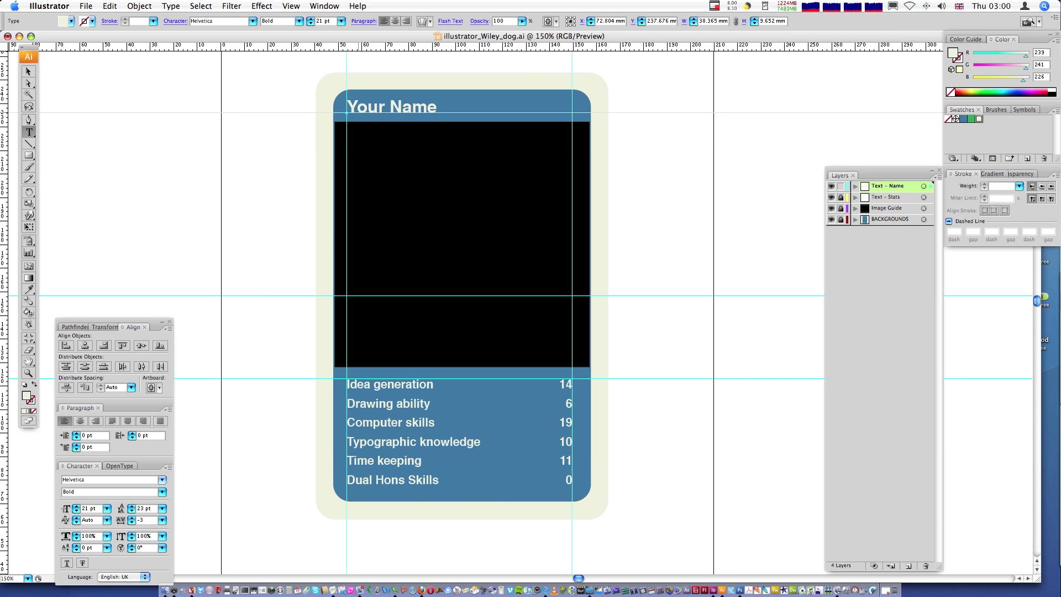
drag(357, 107, 438, 107)
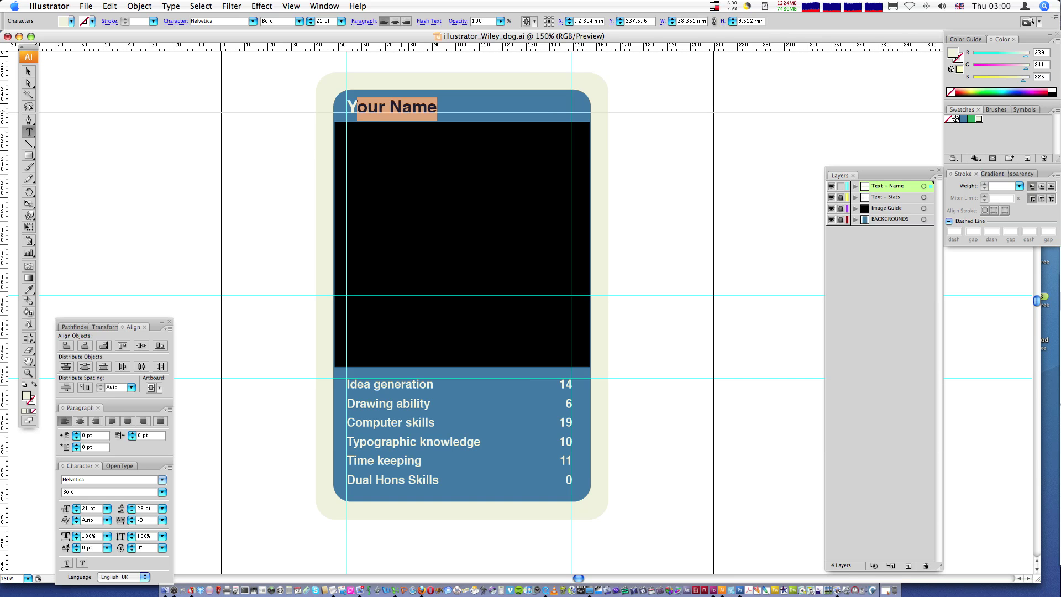
key(BackSpace)
key(BackSpace)
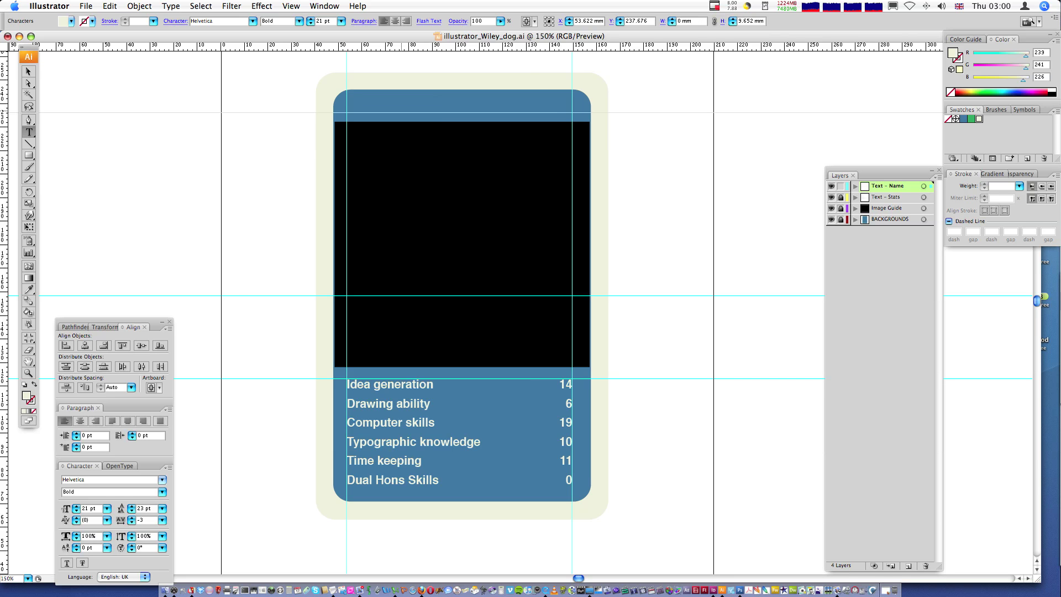
text(Wiley the)
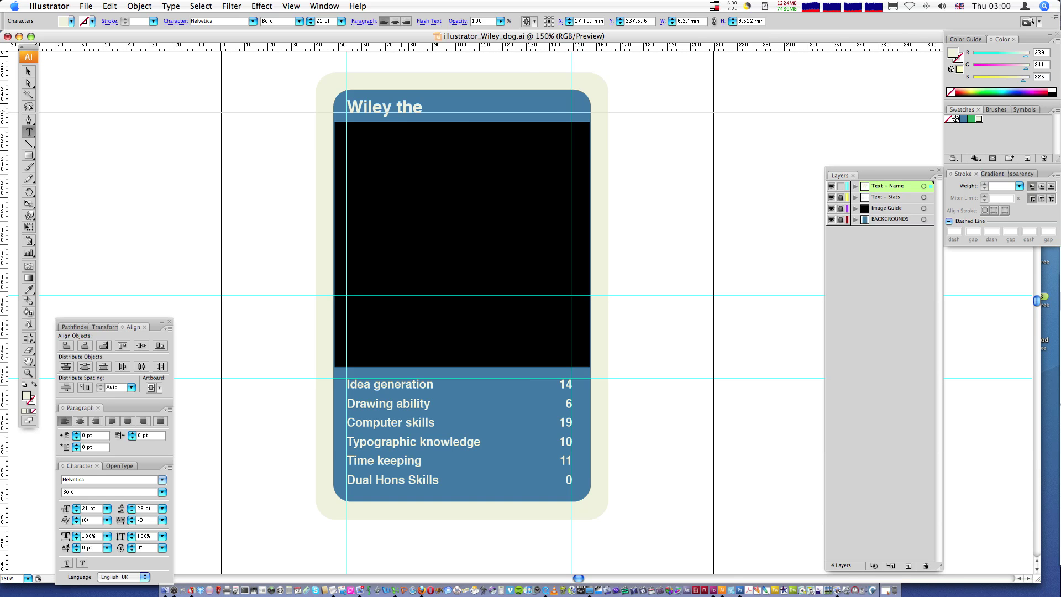
text( Dog)
Shift the Align and Layers panels slightly and leave text editing with the heading selected as an object.
mouse_move(141, 316)
mouse_down()
mouse_move(147, 302)
mouse_move(140, 314)
mouse_up()
drag(888, 170, 881, 163)
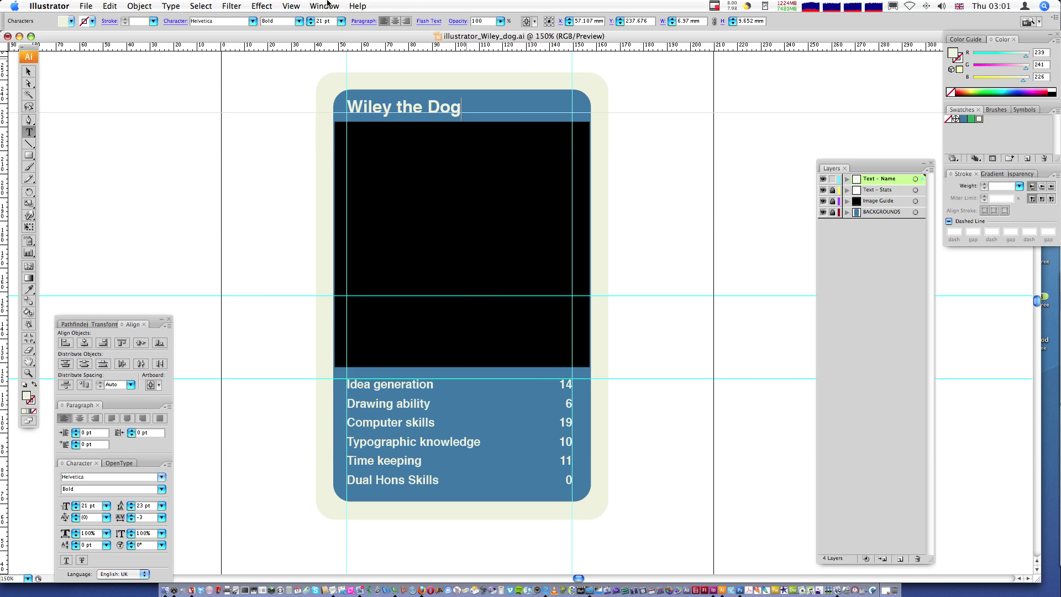
click(330, 5)
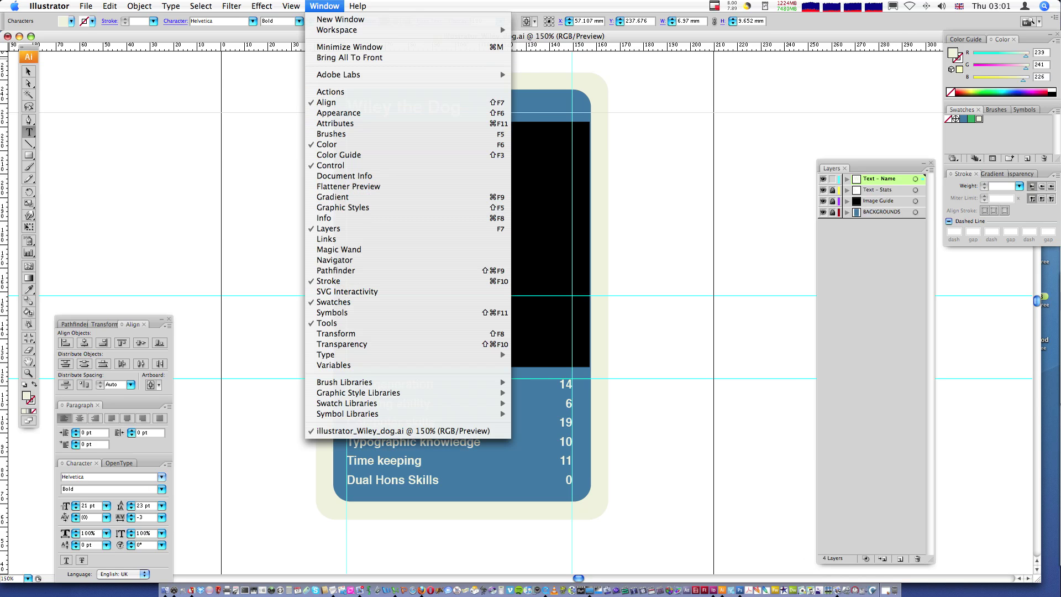
click(28, 80)
click(28, 73)
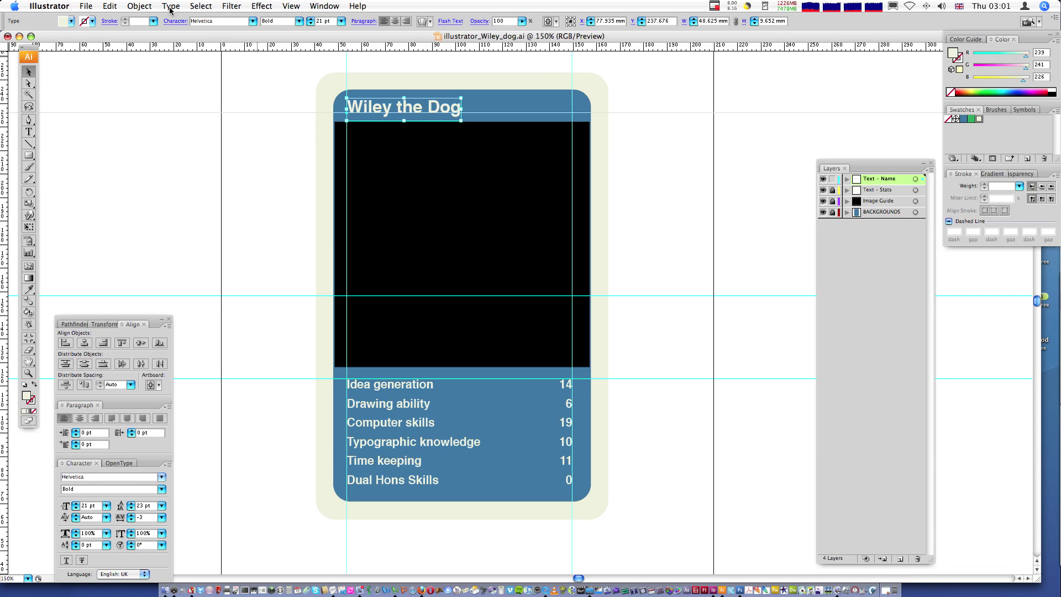
Save illustrator_Wiley_dog.ai and close the document.
click(83, 6)
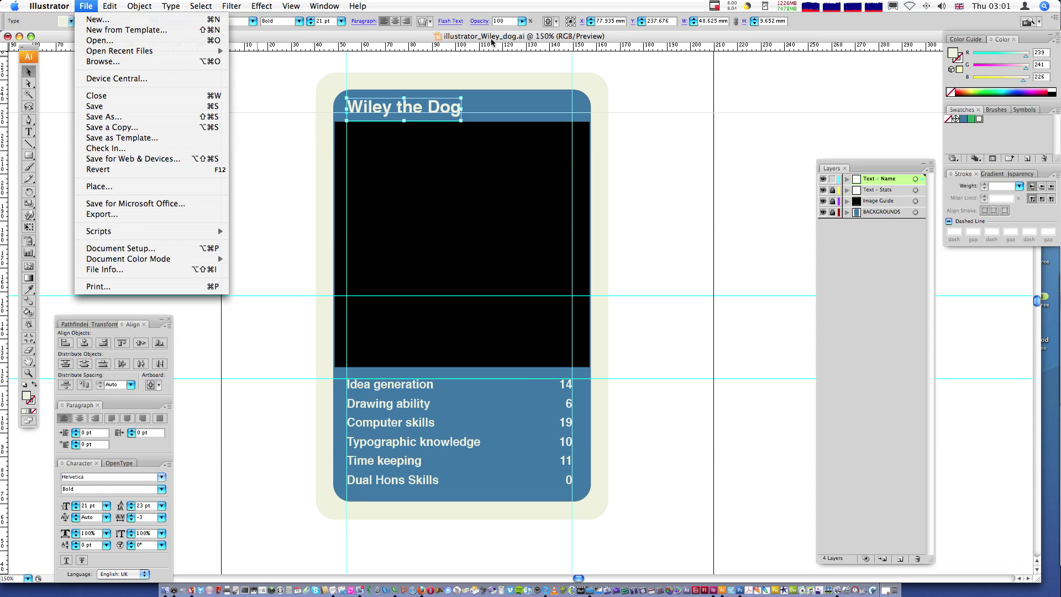
click(157, 107)
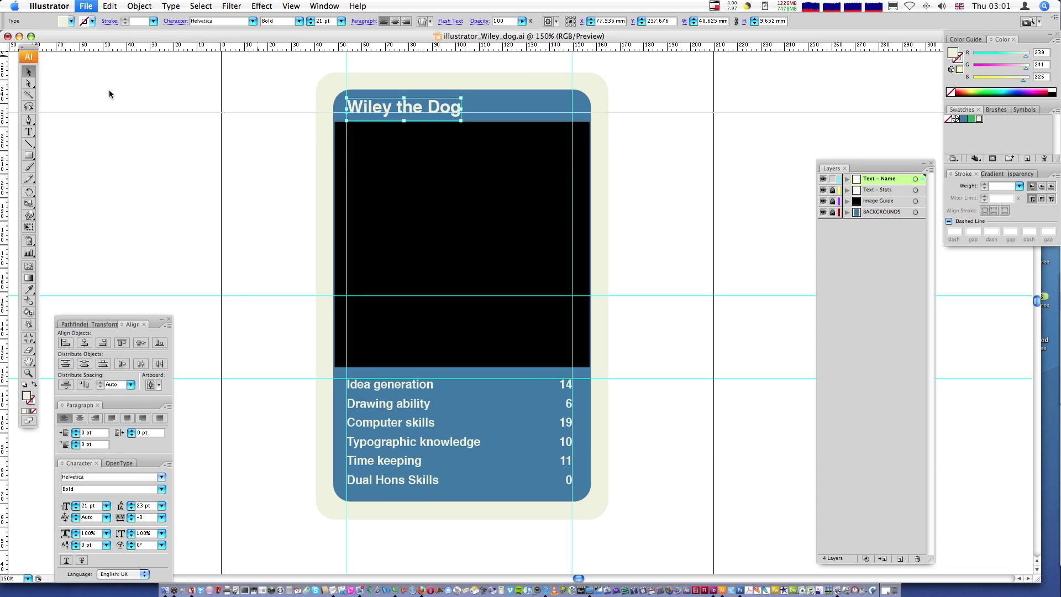
click(8, 37)
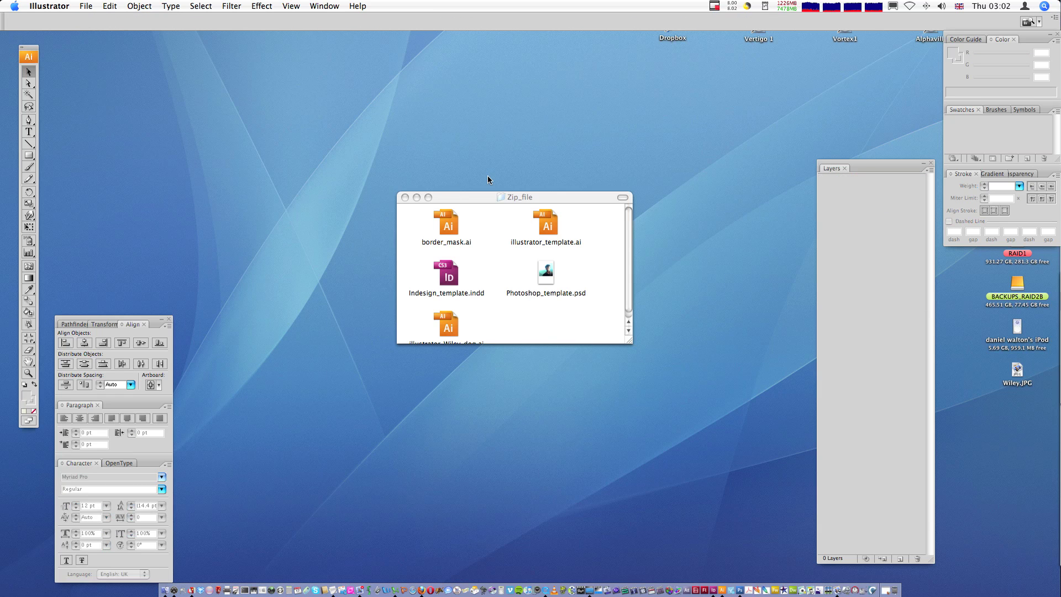
Switch to Finder and enlarge the Zip_file window to show all of its files.
click(496, 208)
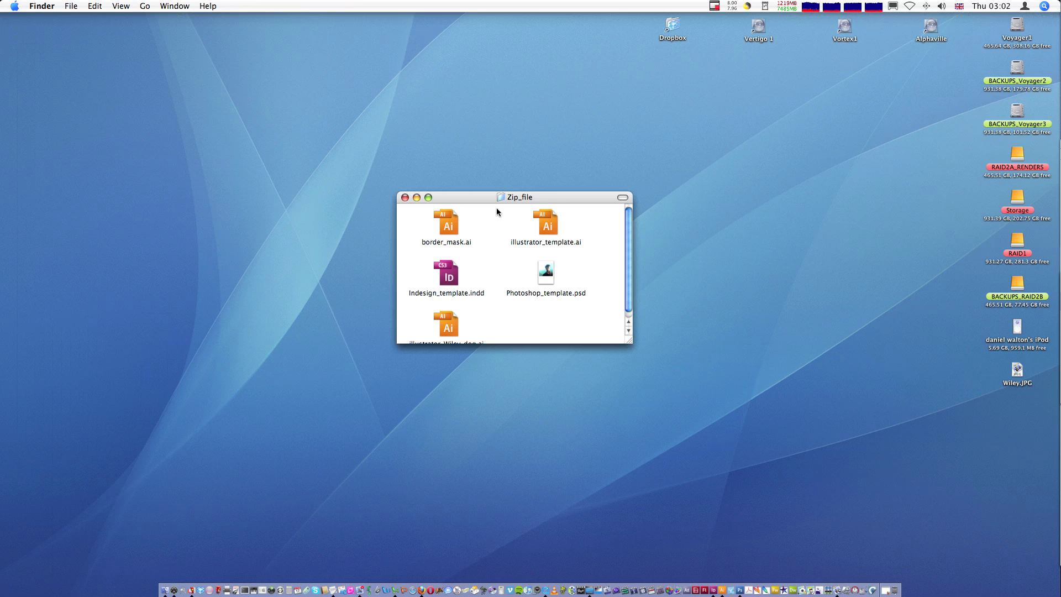
drag(629, 341, 631, 369)
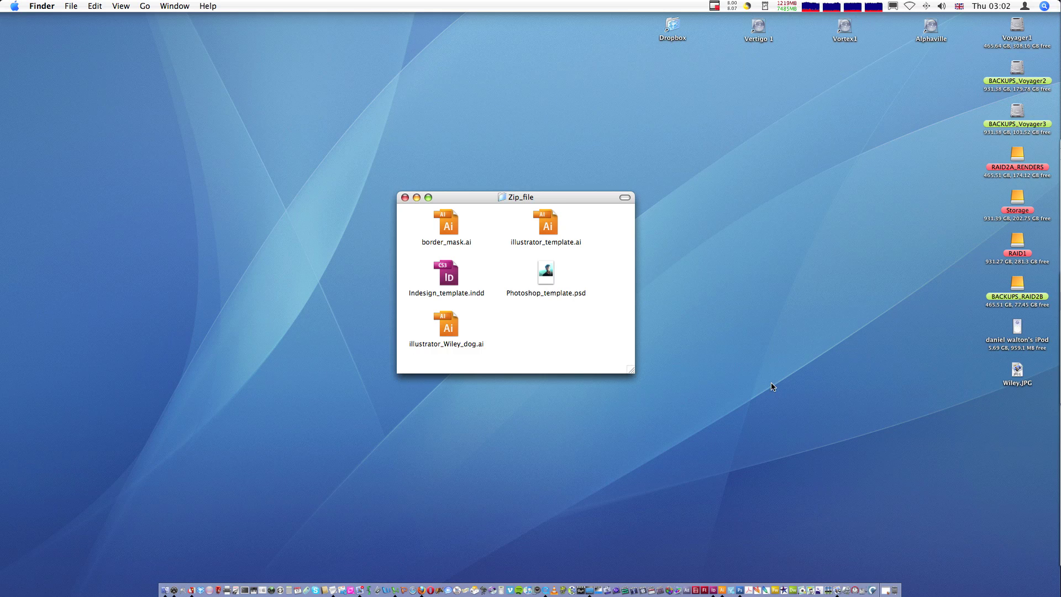